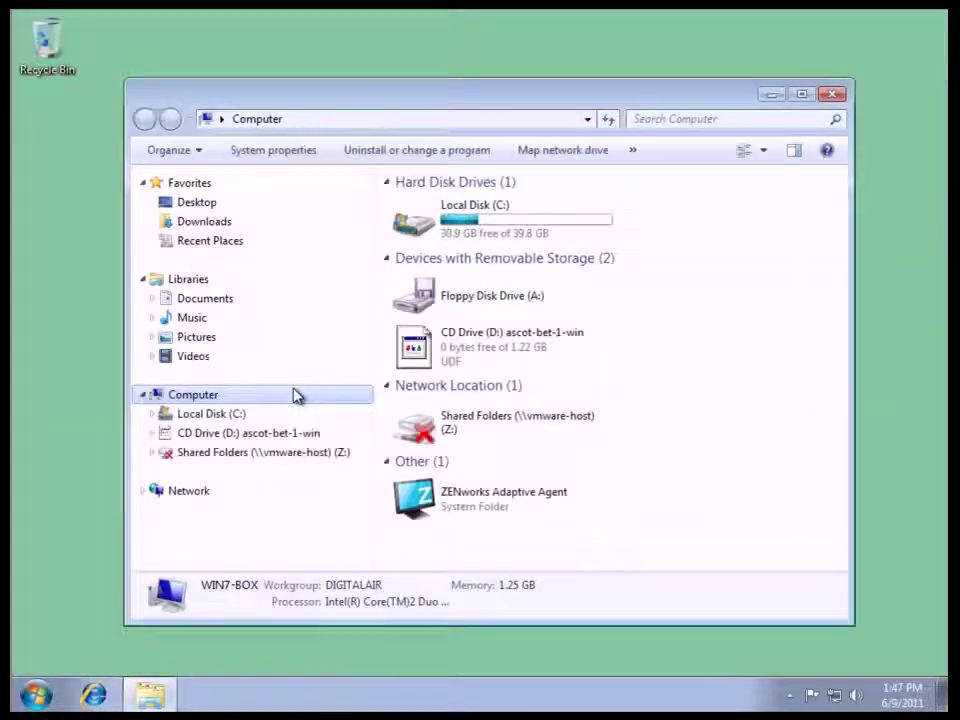
Launch the GroupWise installer from CD Drive (D:), which opens the English setup language prompt.
double_click(505, 342)
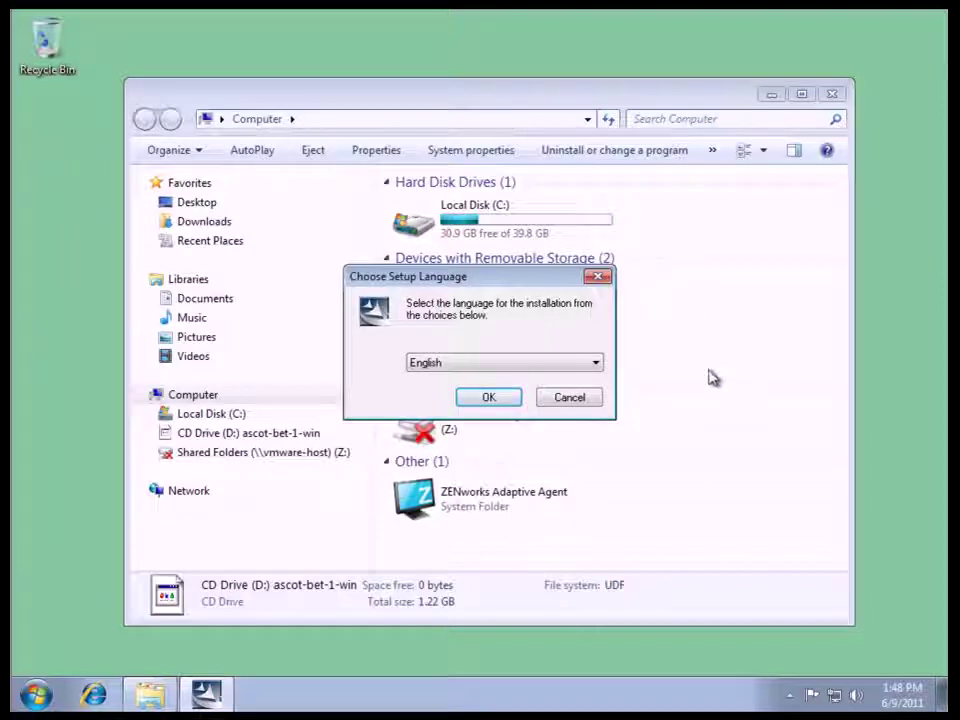
Accept English, choose Install More Components > Install GroupWise Client, and confirm English (United States).
click(489, 400)
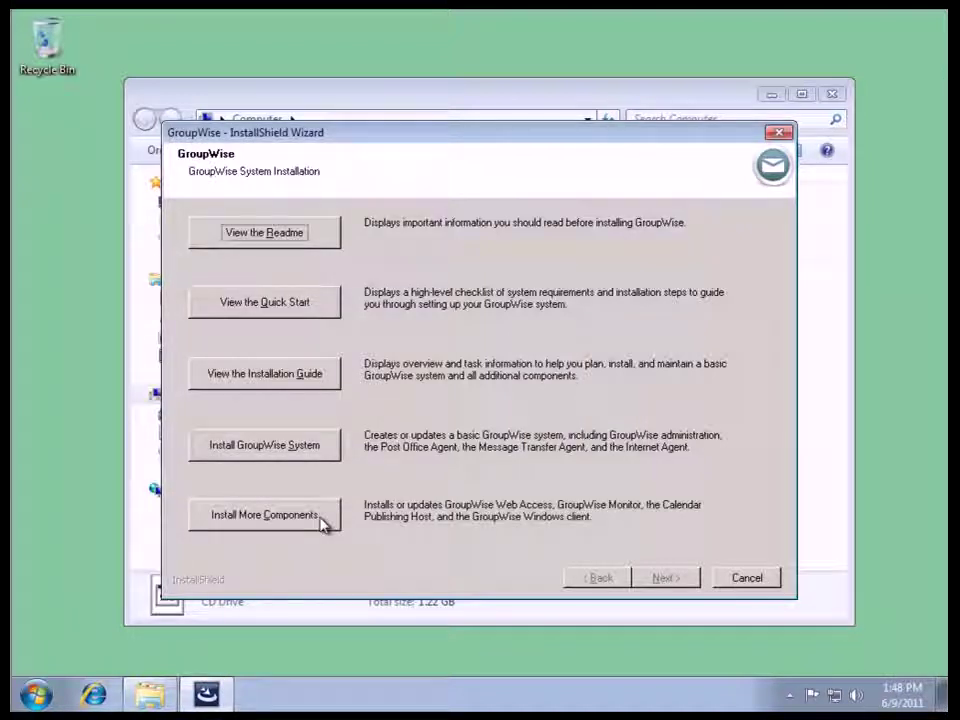
click(321, 524)
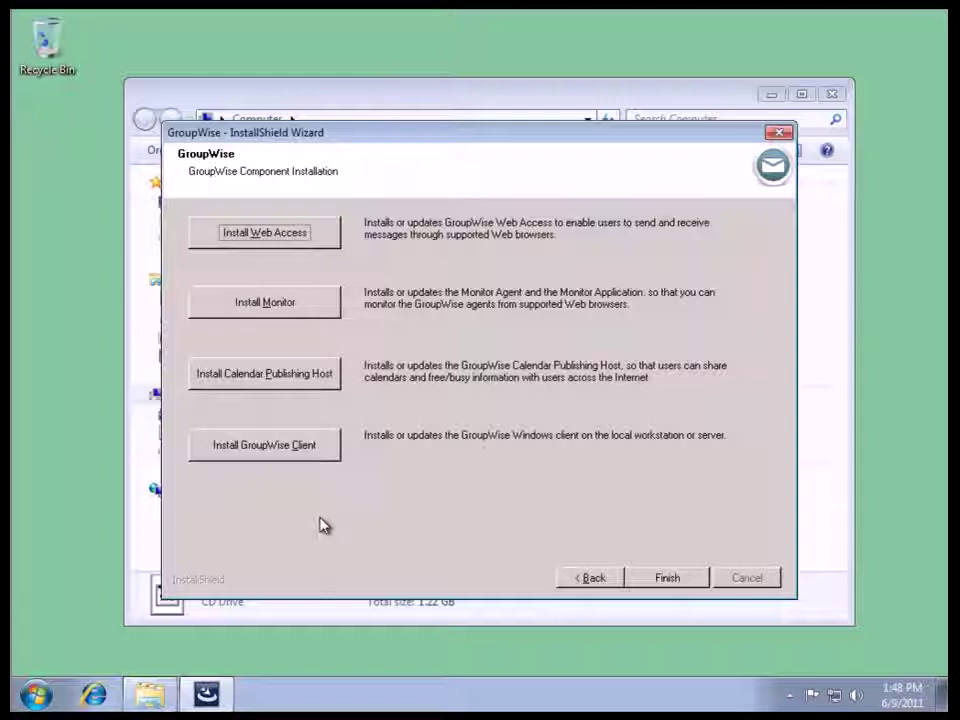
click(250, 454)
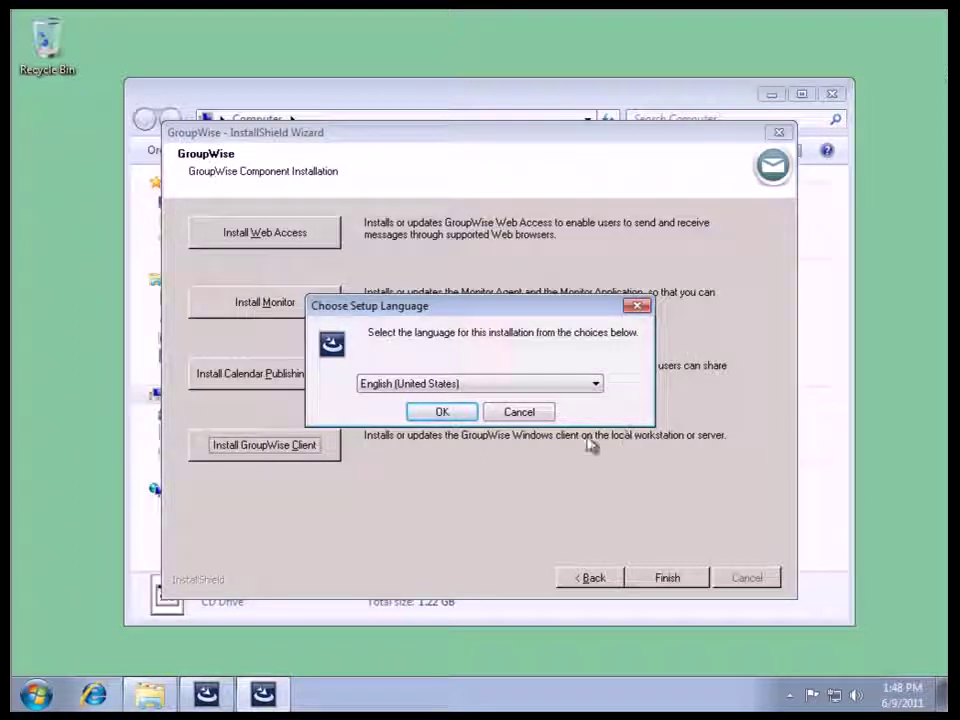
click(453, 415)
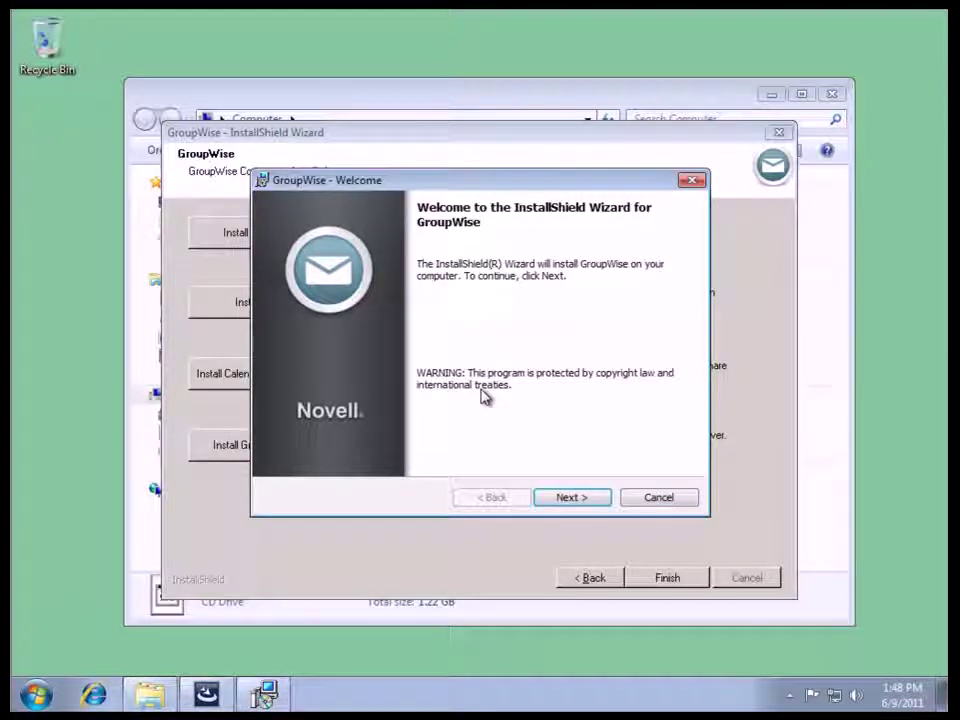
Move past the Welcome page and select the Custom setup type instead of Typical.
click(575, 500)
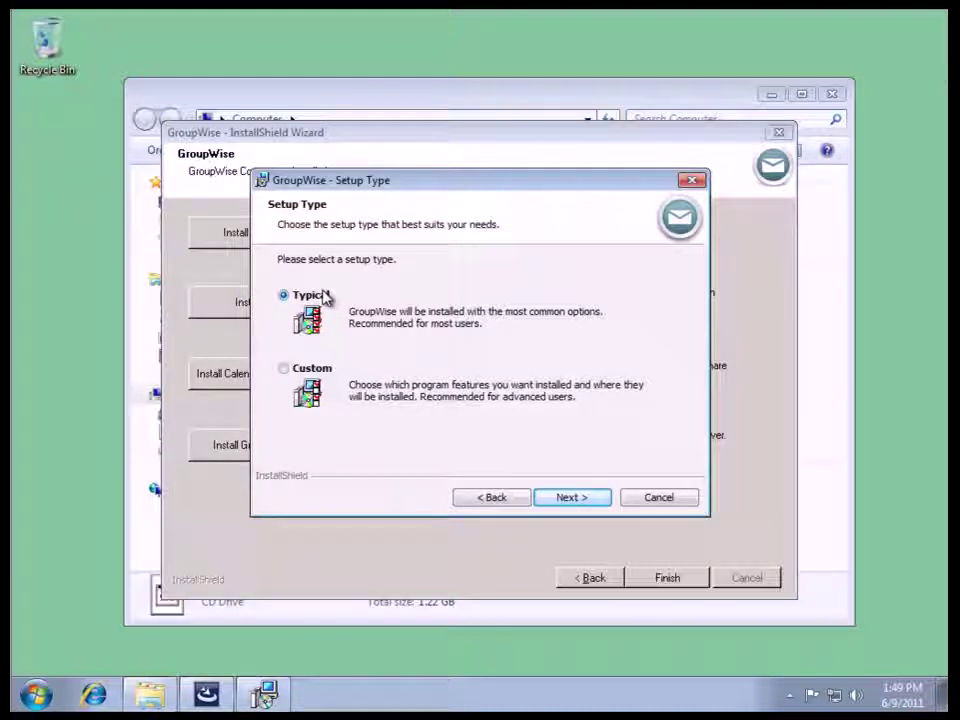
click(300, 370)
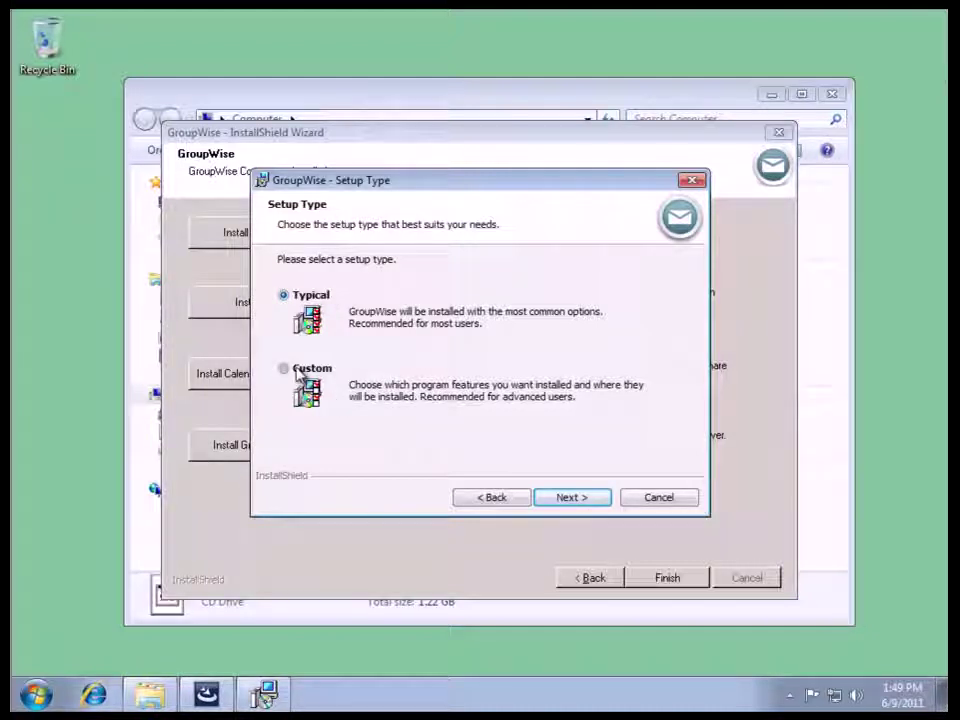
On Custom Setup, expand and collapse Languages and Software Integrations to review them unchanged.
click(576, 498)
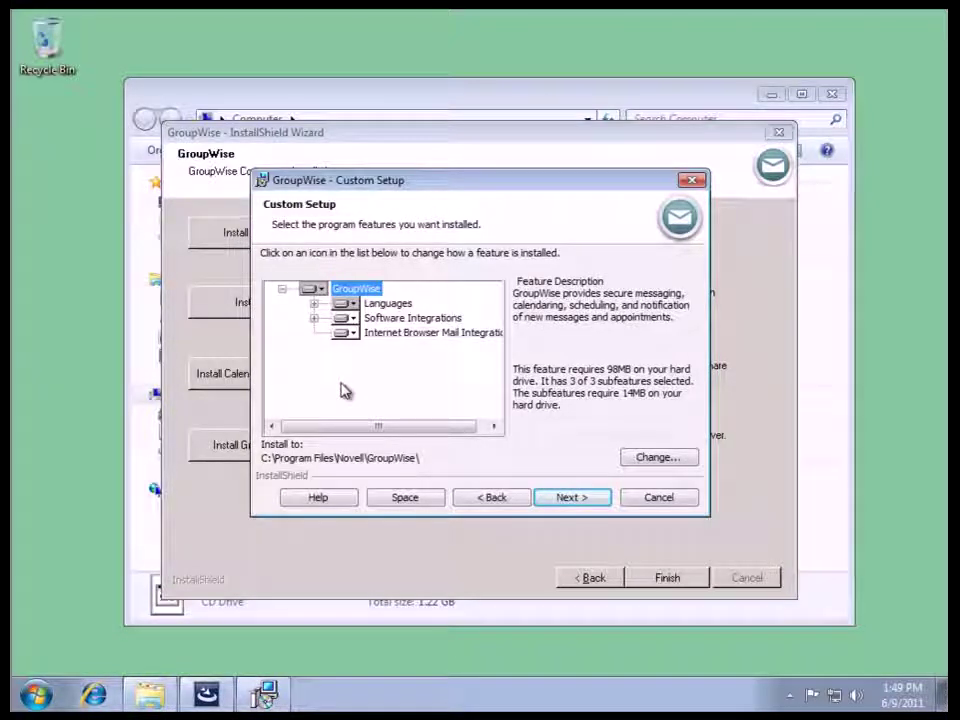
click(314, 303)
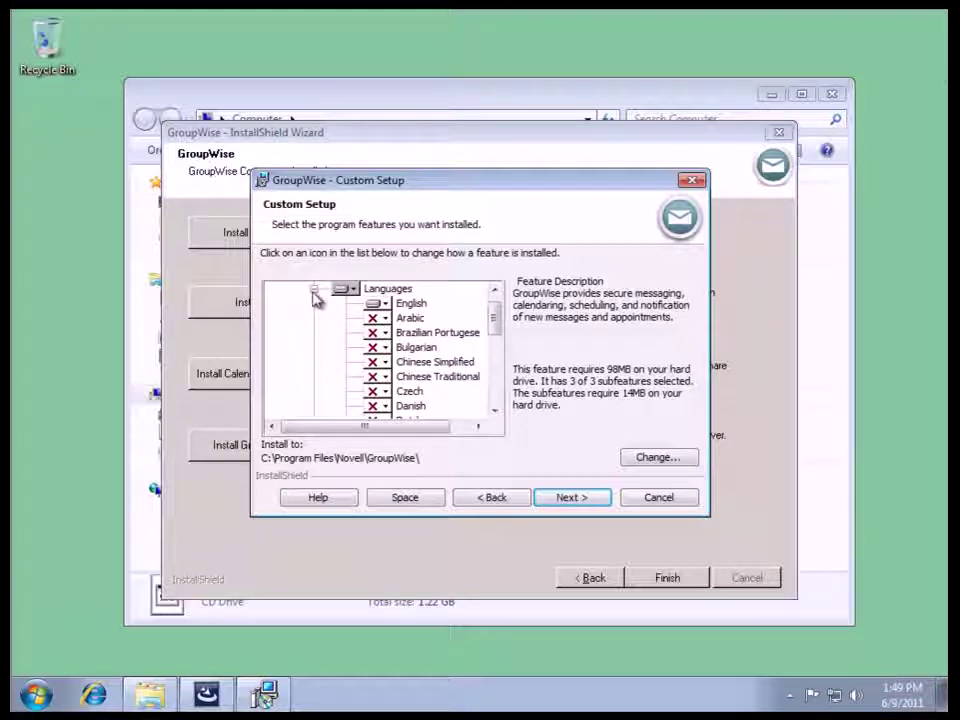
click(314, 289)
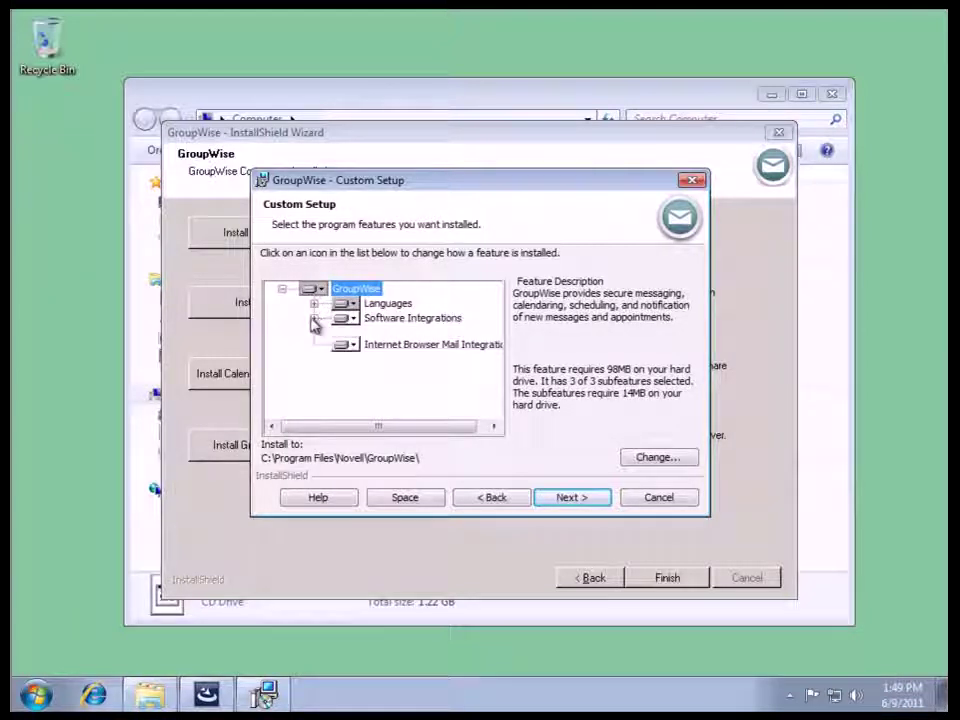
click(314, 317)
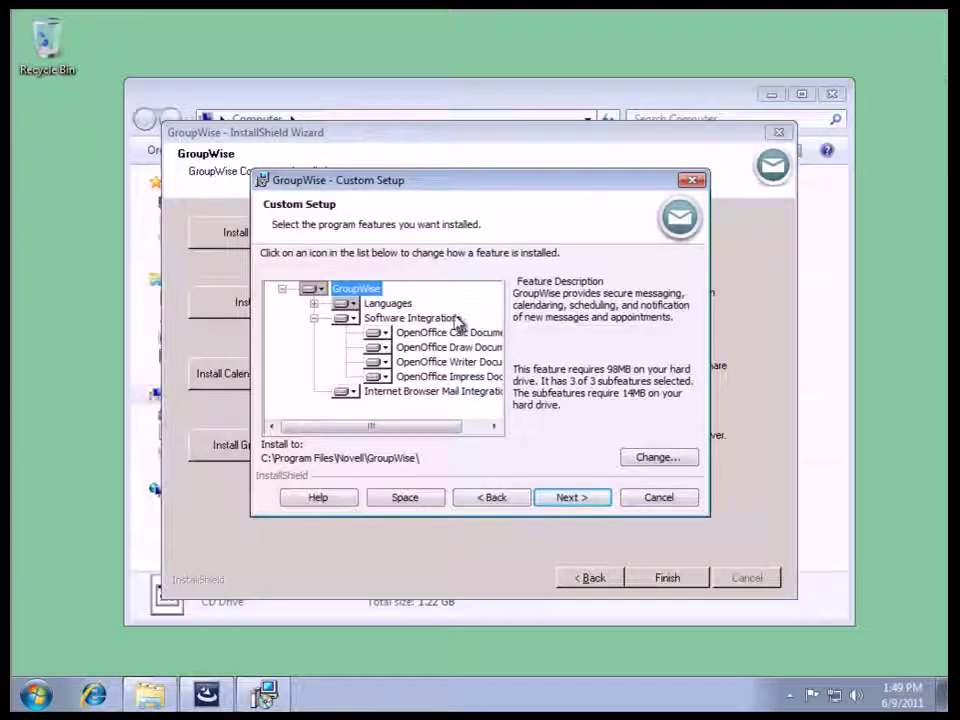
click(314, 318)
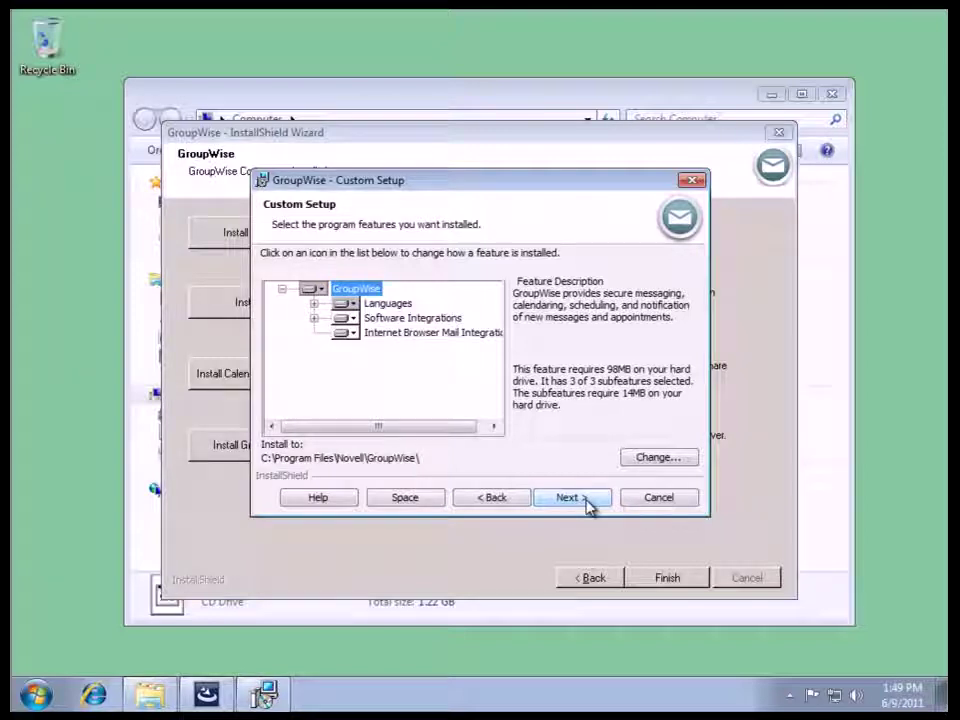
Keep the default features and the Novell GroupWise program folder to reach Ready to Install.
click(588, 505)
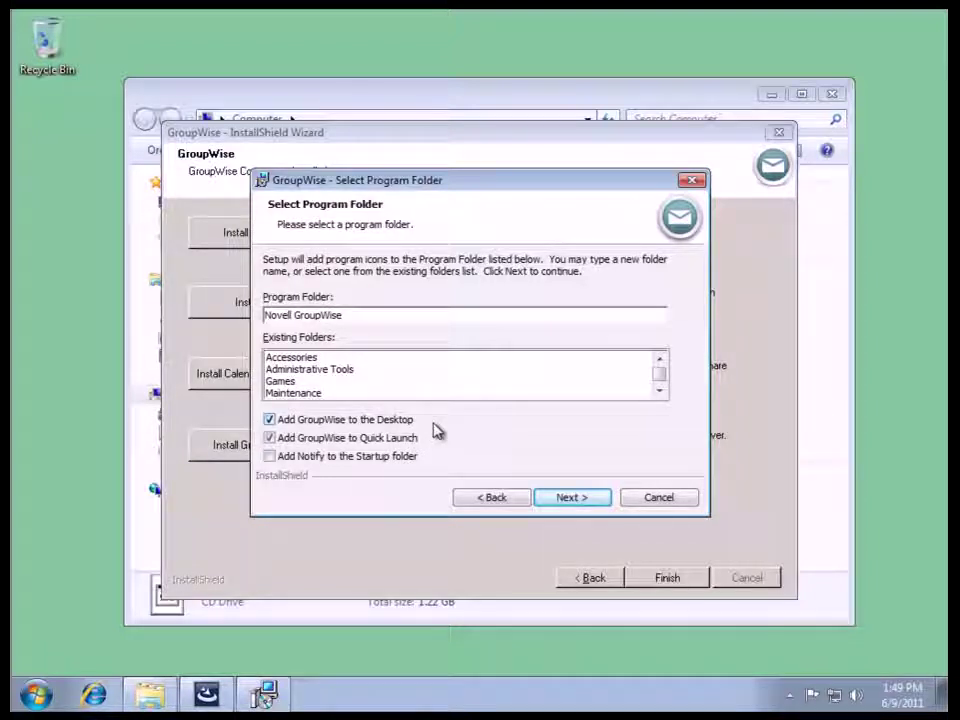
click(583, 500)
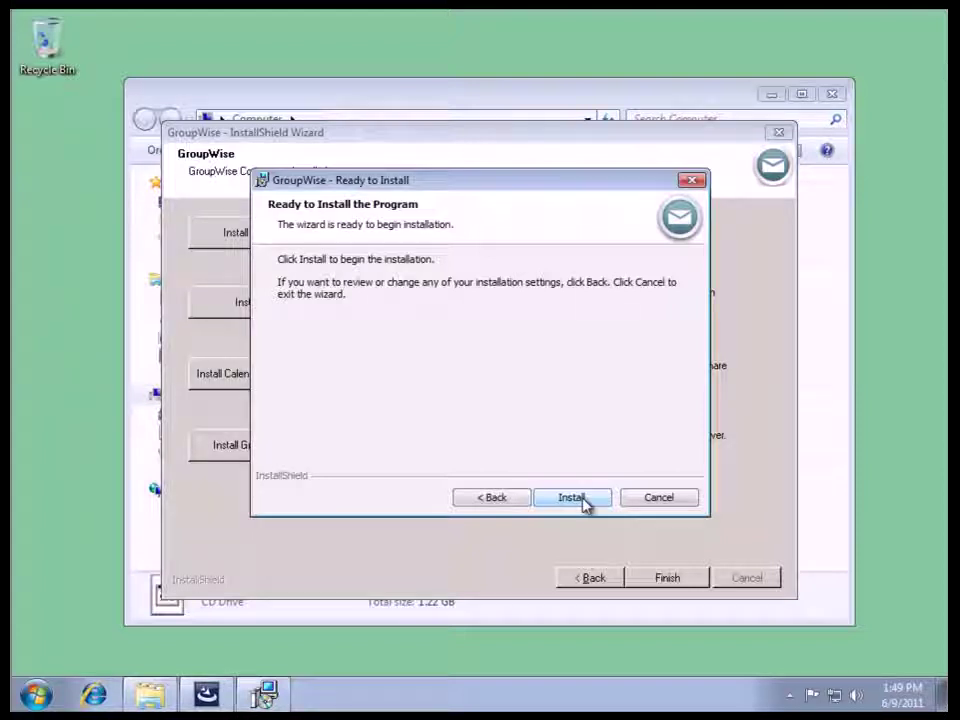
Install the GroupWise client and let it run until the wizard reports completion.
click(585, 503)
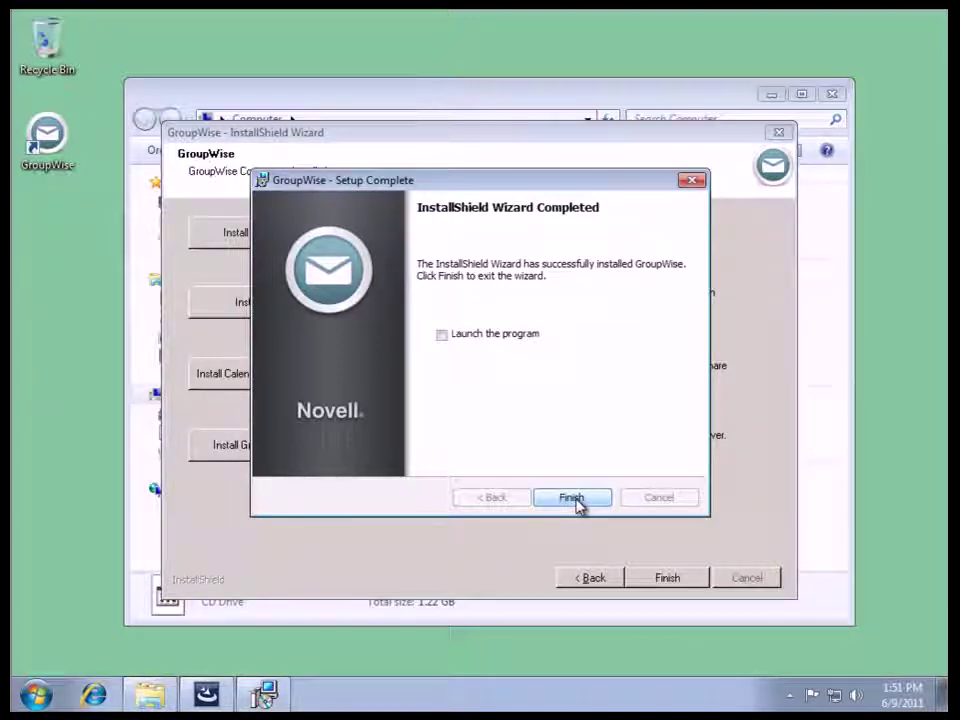
Finish the client setup and component wizard, then close the Computer window.
click(574, 500)
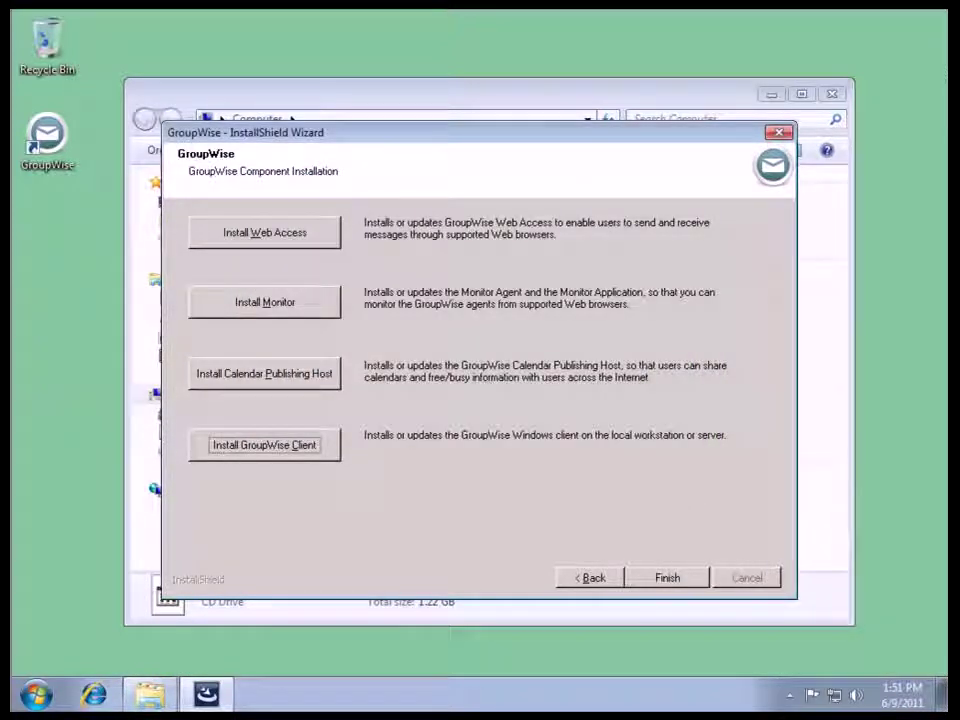
click(662, 580)
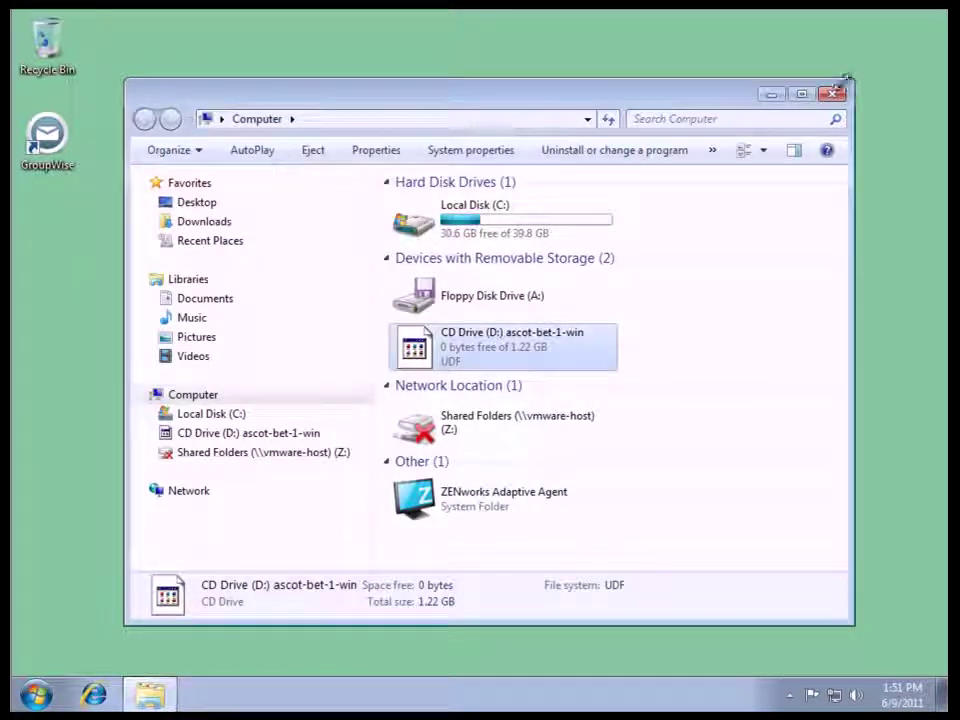
click(834, 95)
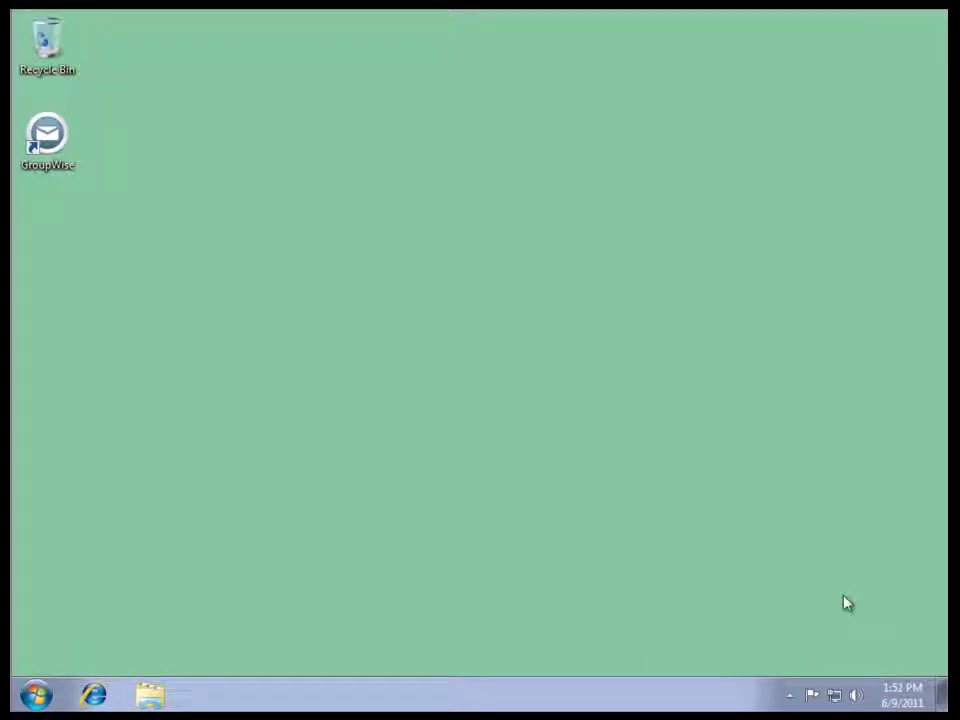
Append /@u-? to the Target in the GroupWise desktop shortcut's Properties and save.
right_click(41, 149)
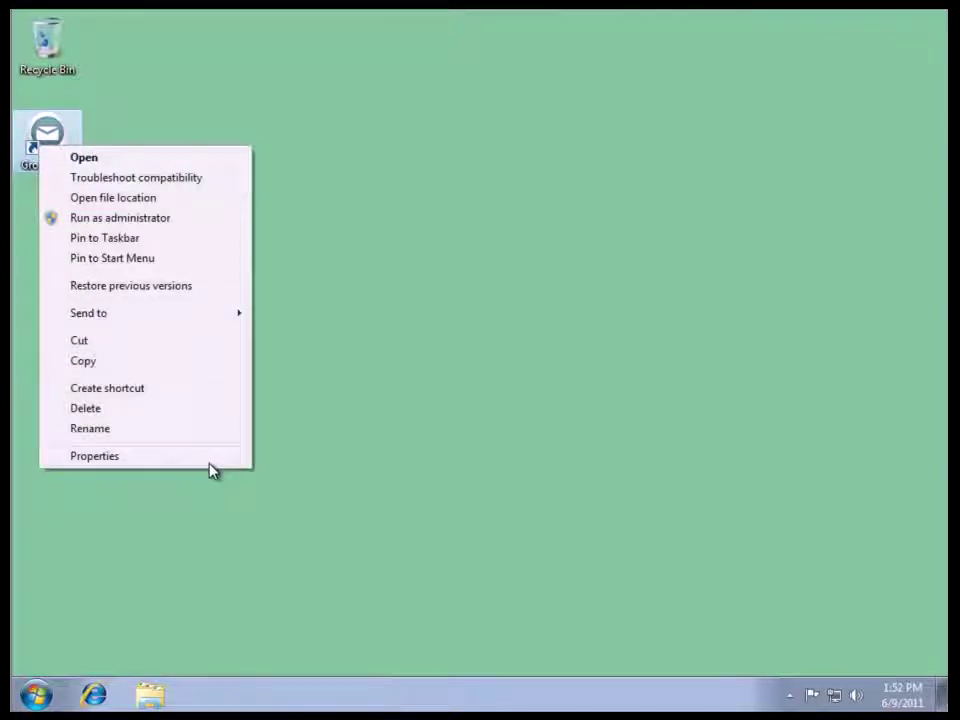
click(210, 458)
click(320, 322)
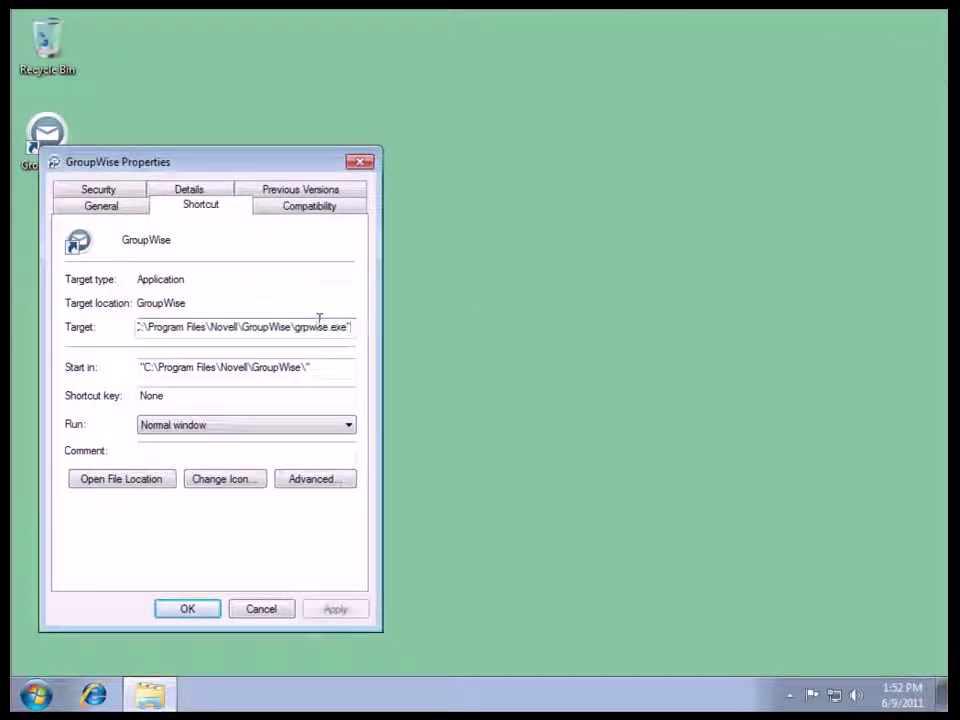
text(/@u)
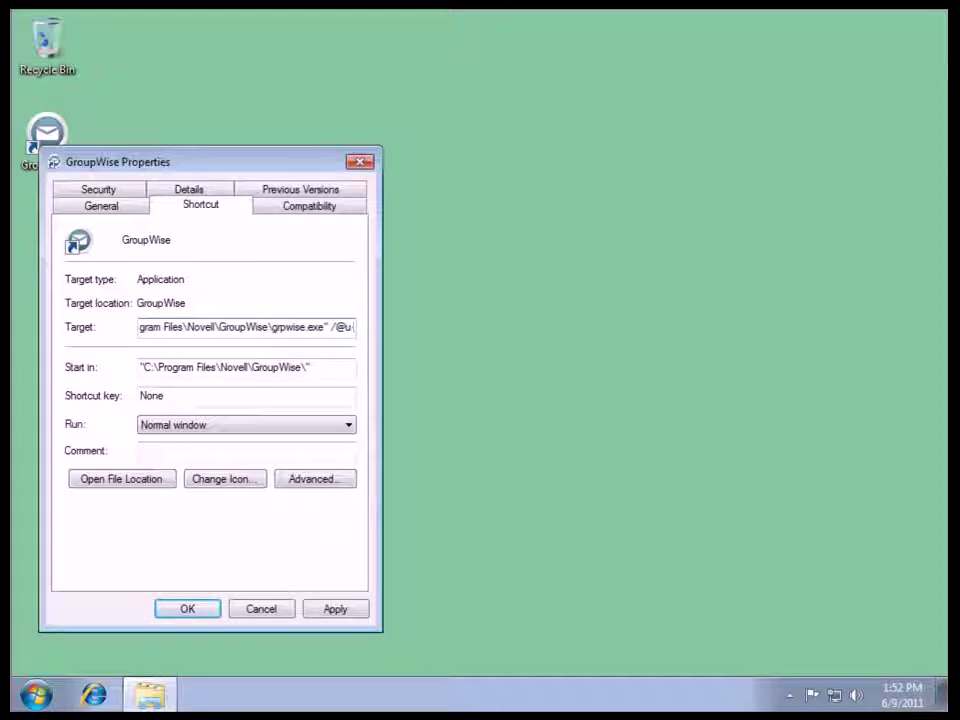
text(-?)
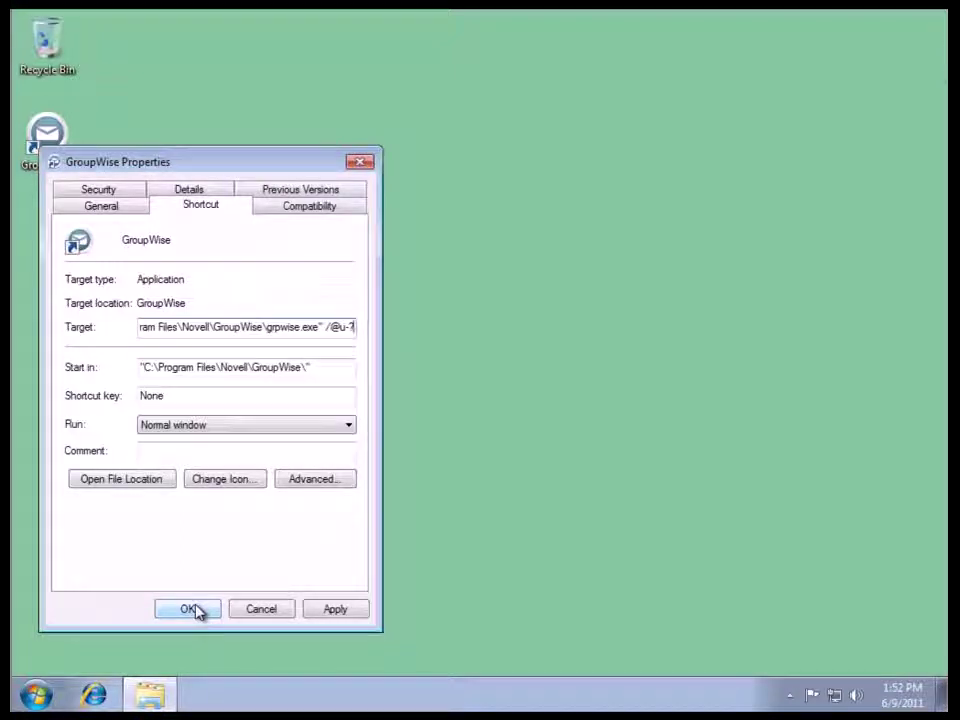
click(190, 609)
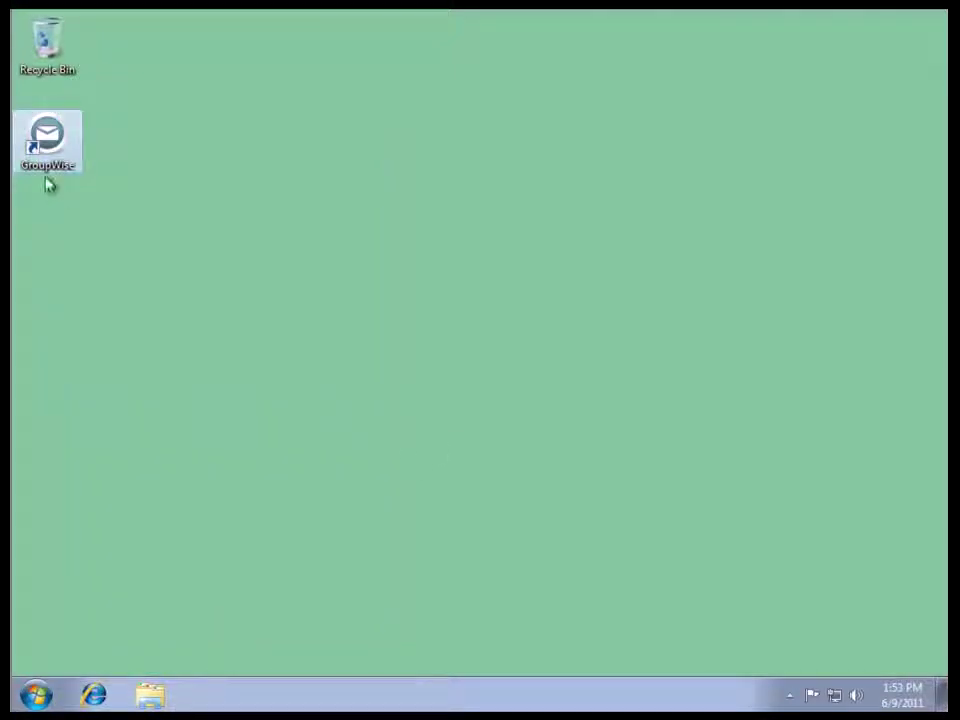
Launch GroupWise and enter the user ID, account password and address 172.17.6.23.
double_click(47, 148)
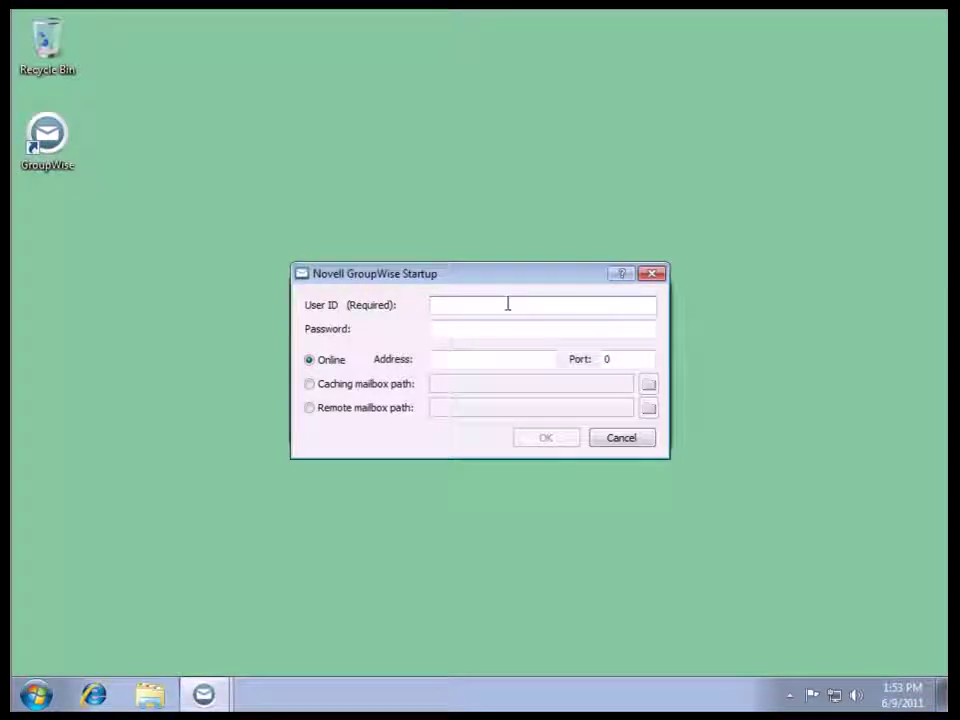
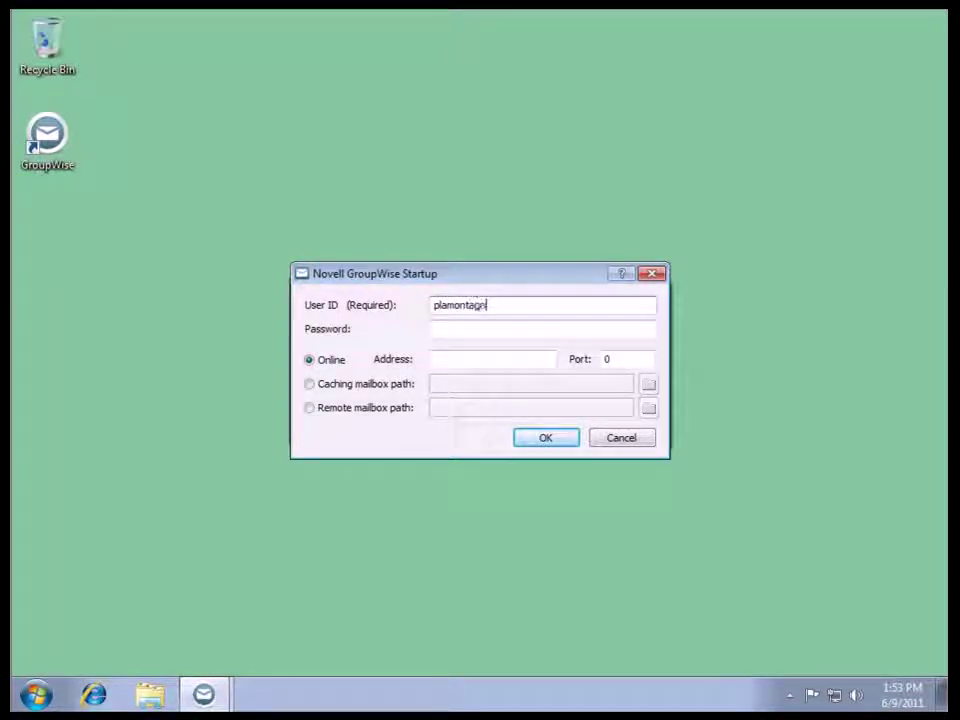
click(551, 326)
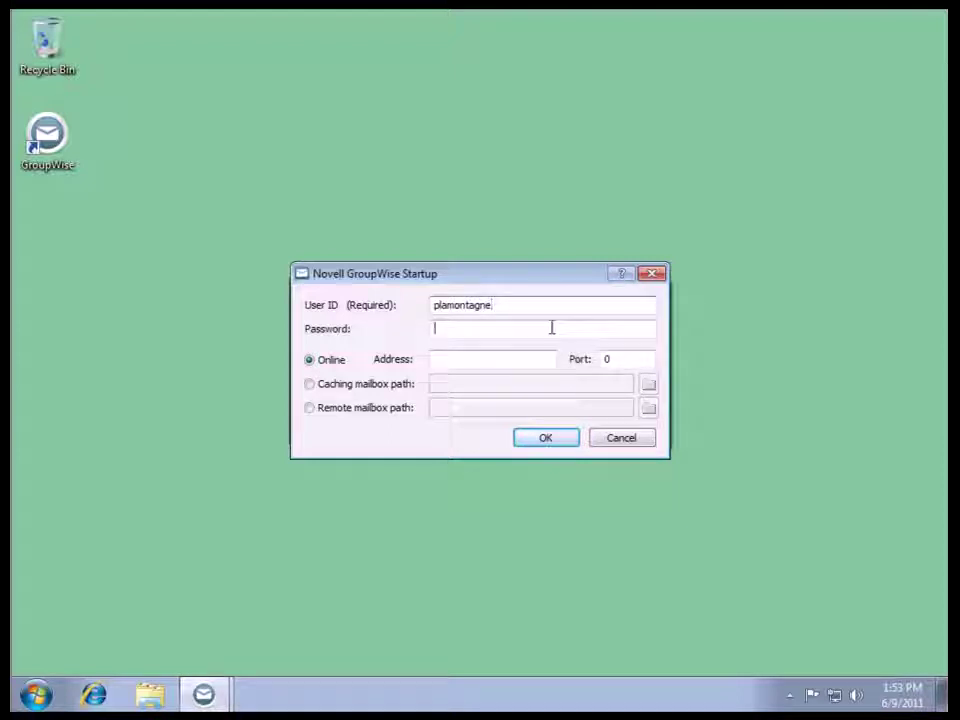
text(***)
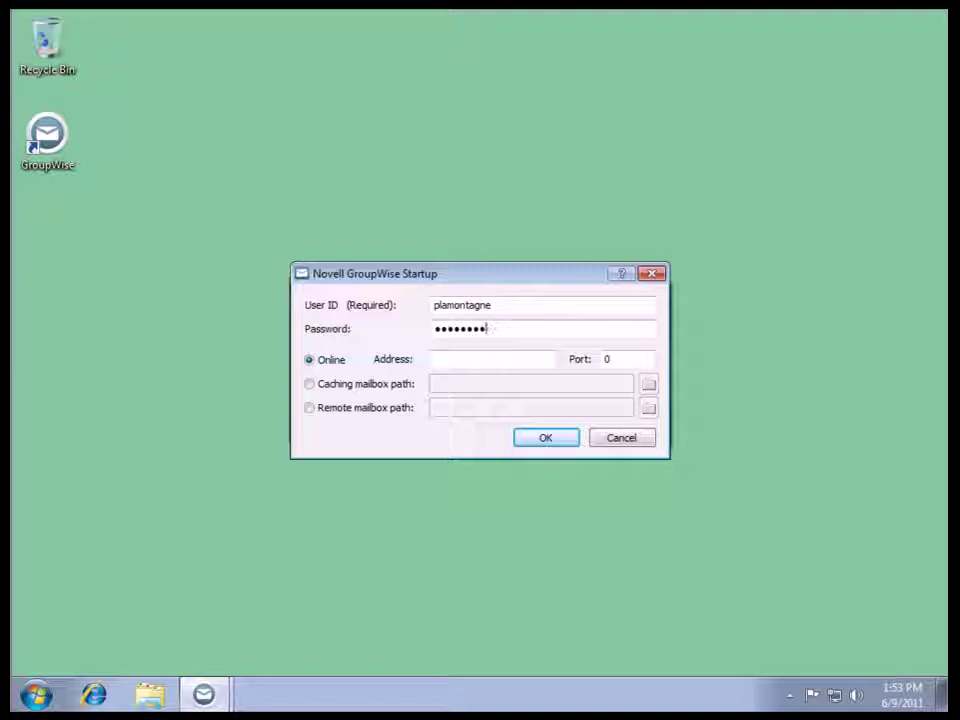
key(BackSpace)
key(BackSpace)
key(BackSpace)
key(BackSpace)
key(BackSpace)
key(BackSpace)
key(BackSpace)
key(BackSpace)
text(****)
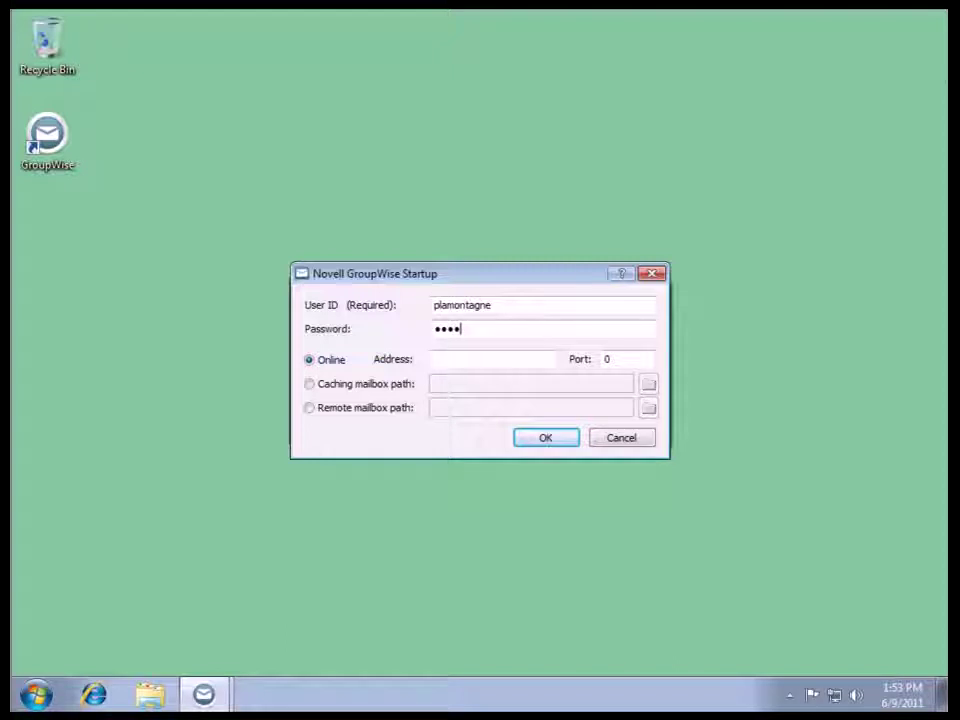
text(**)
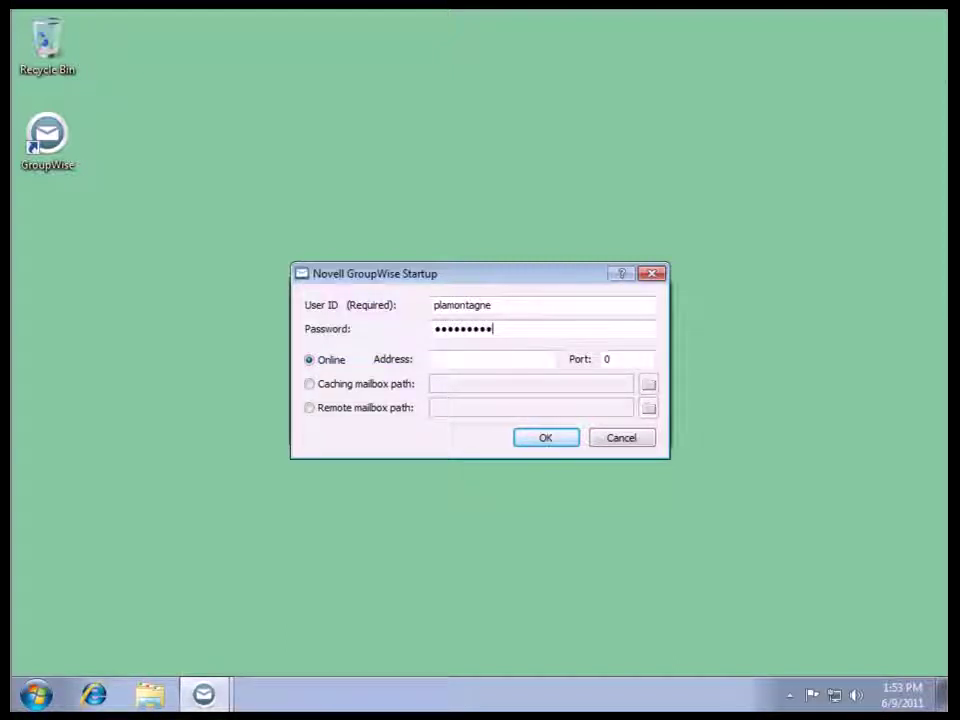
click(510, 356)
text(17)
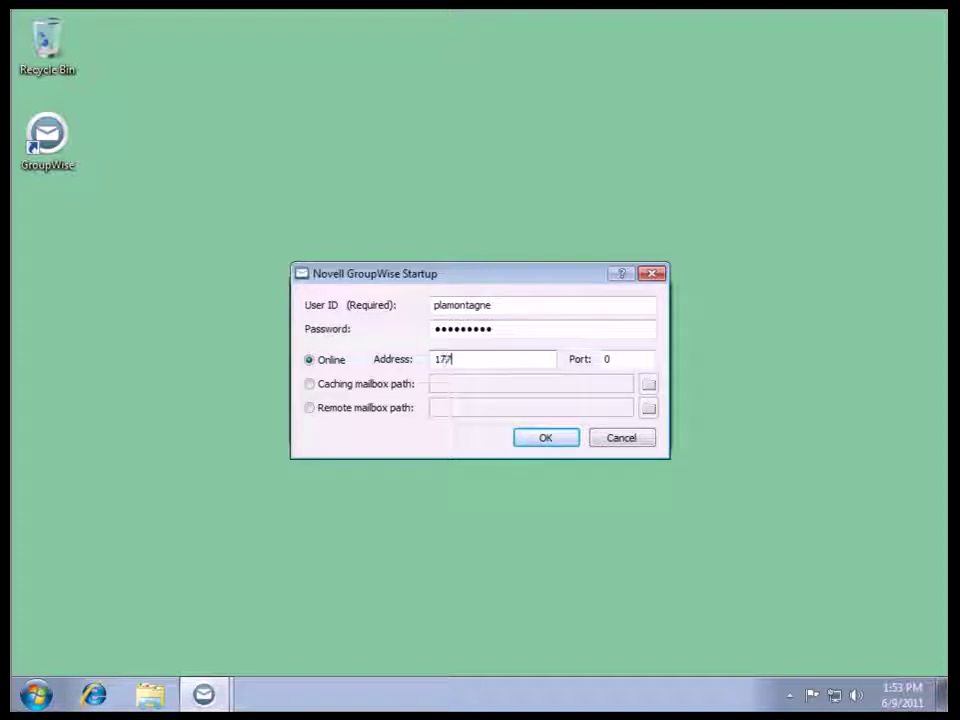
text(2.17.6.23)
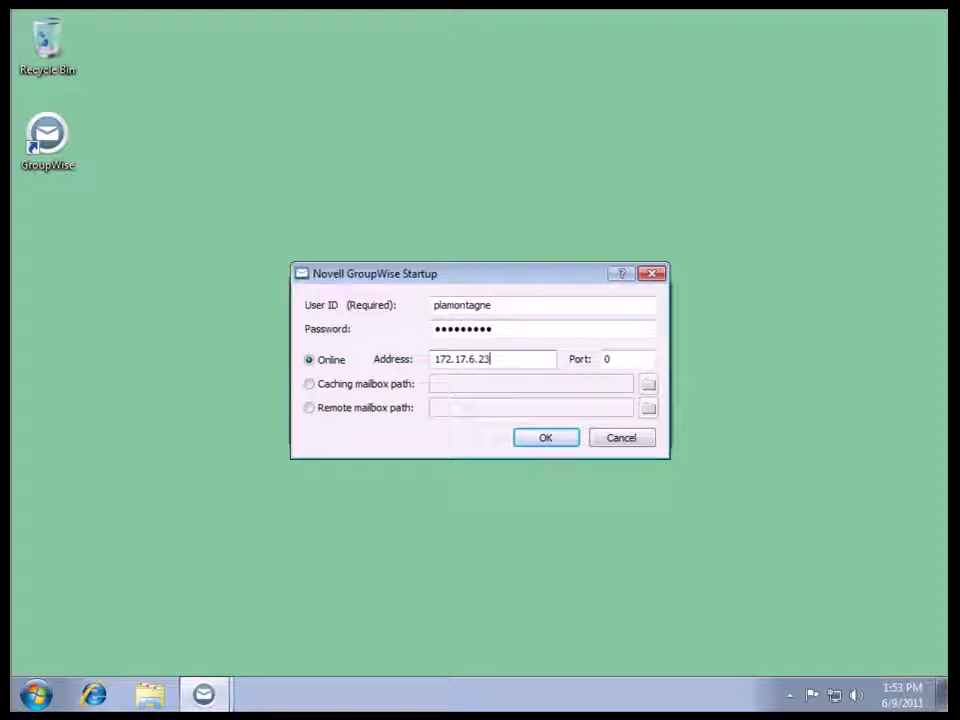
Log in, then check About GroupWise showing build 95233 on post office SLCPO.
click(546, 438)
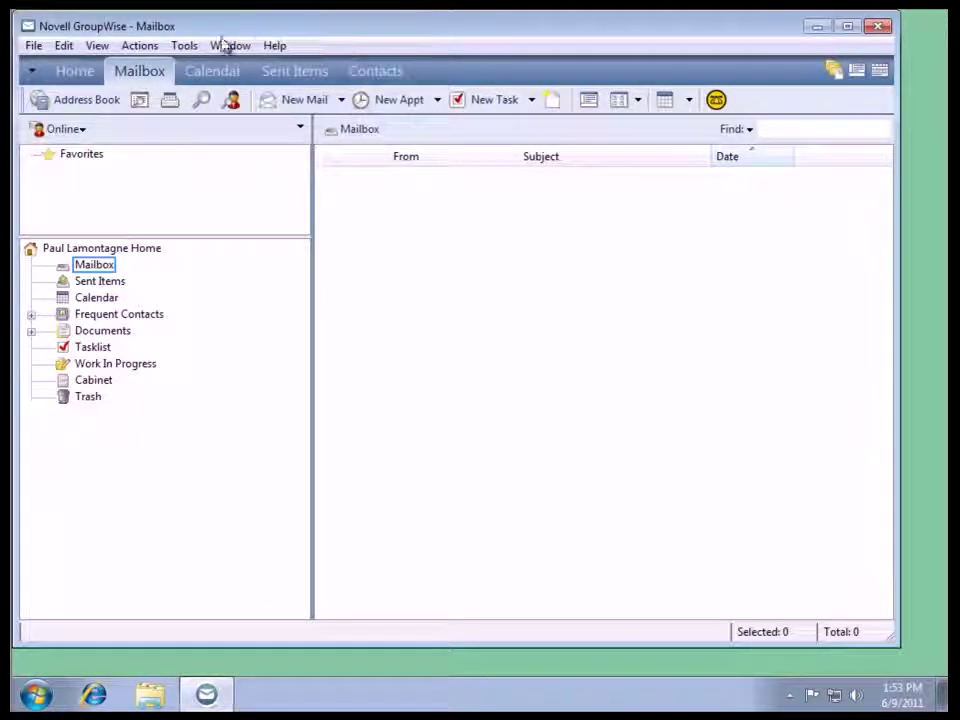
click(276, 46)
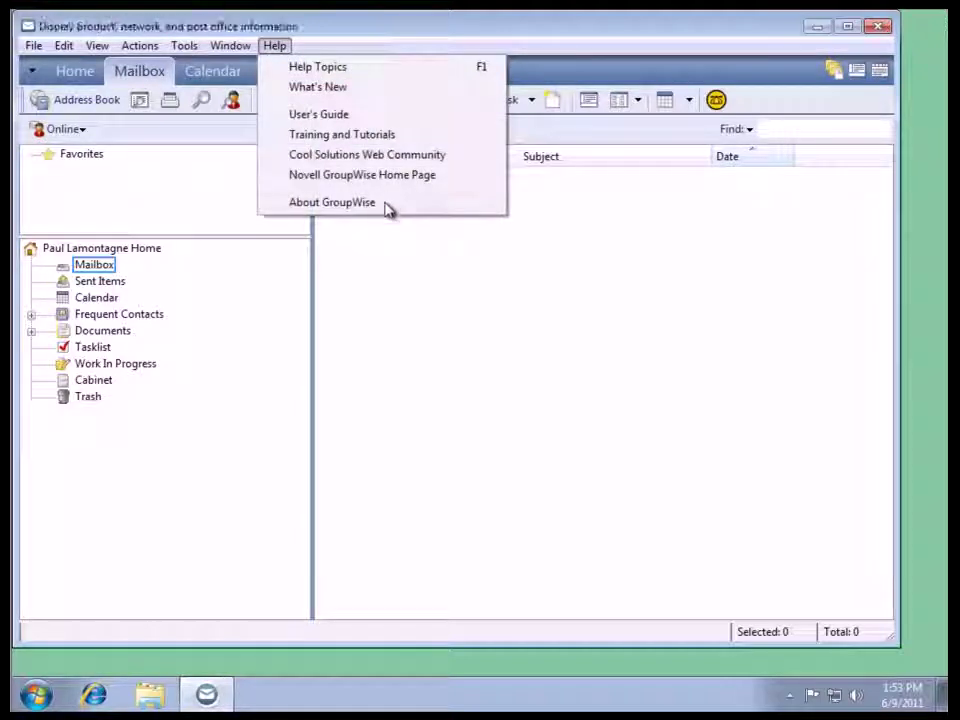
click(333, 202)
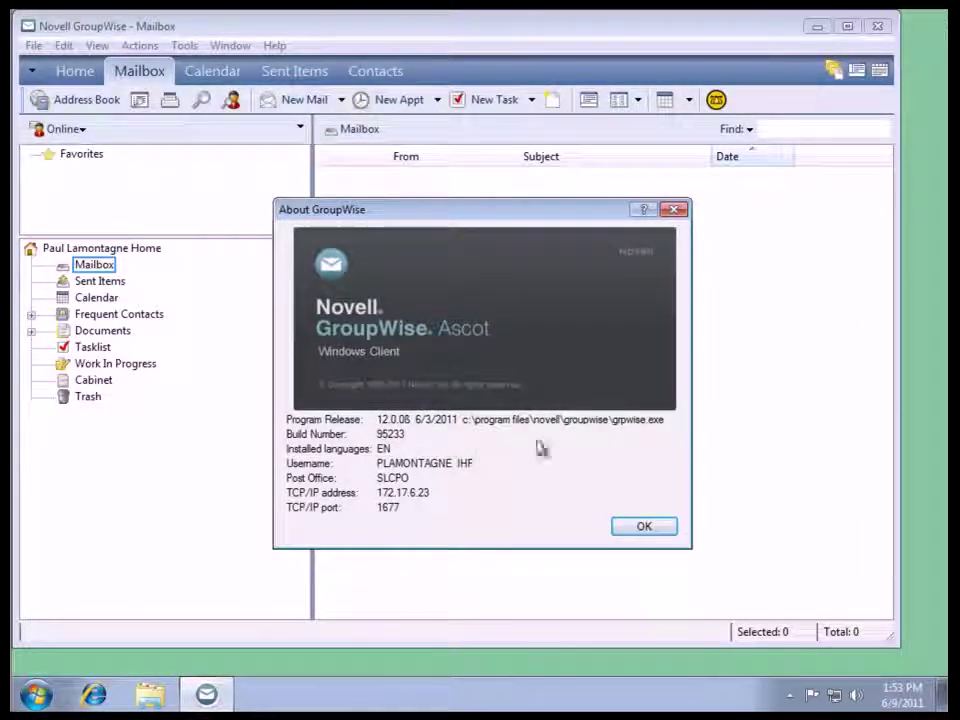
click(650, 528)
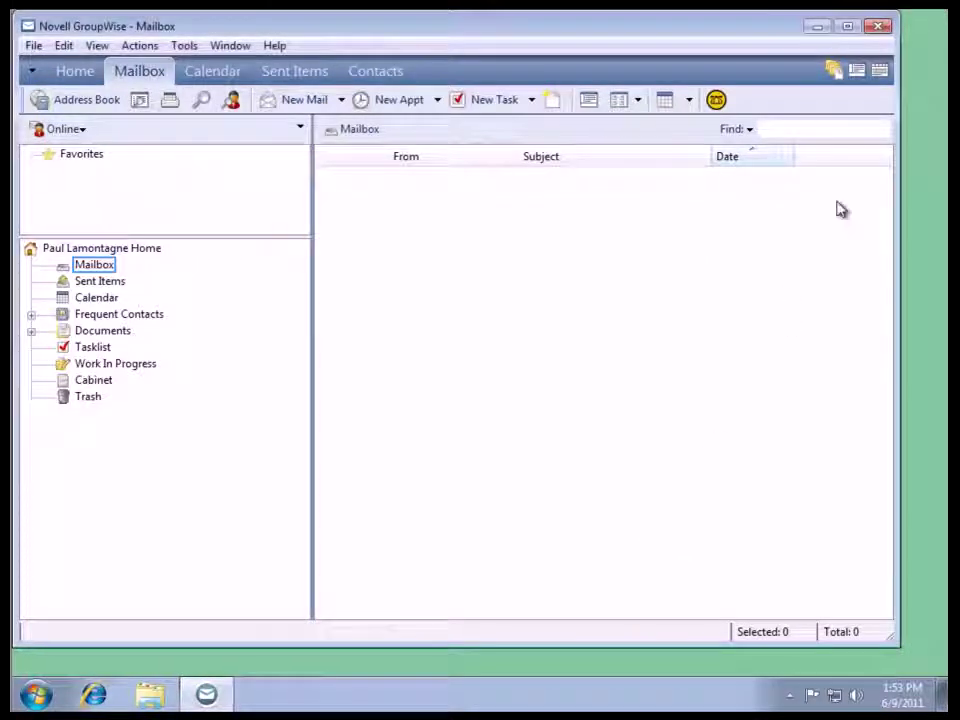
Start a new mail and address it To every user in the address book except yourself.
click(311, 101)
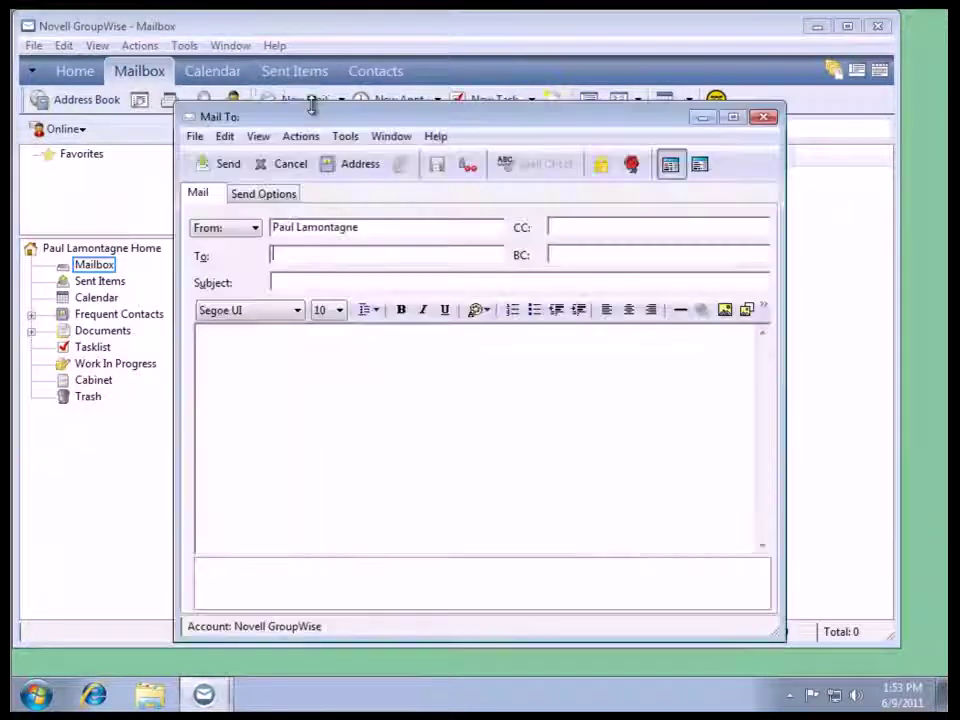
click(363, 168)
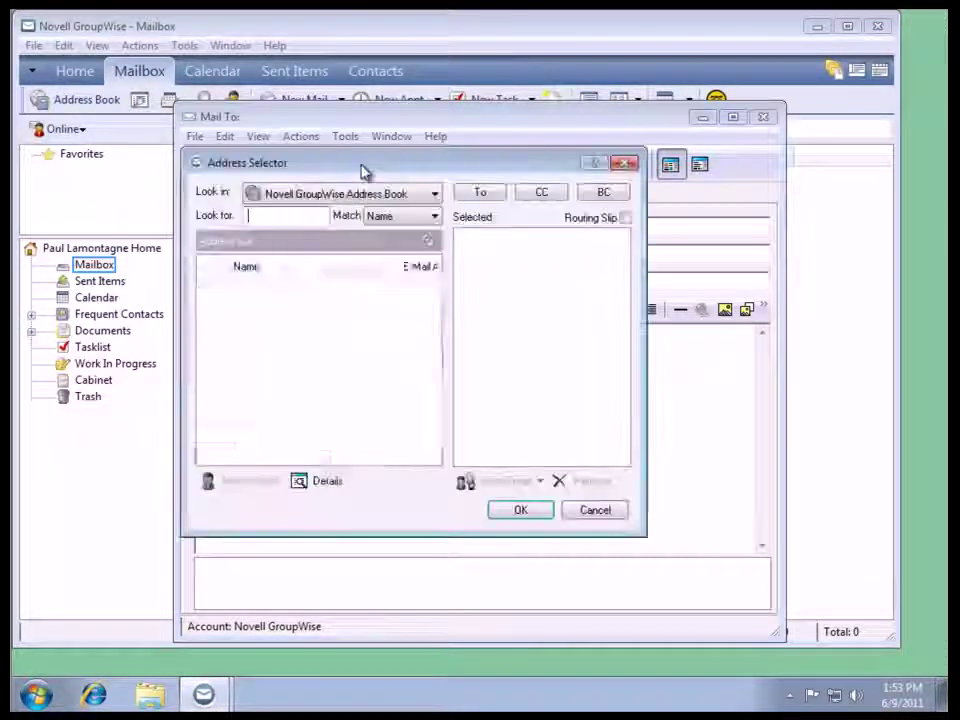
drag(436, 310, 443, 445)
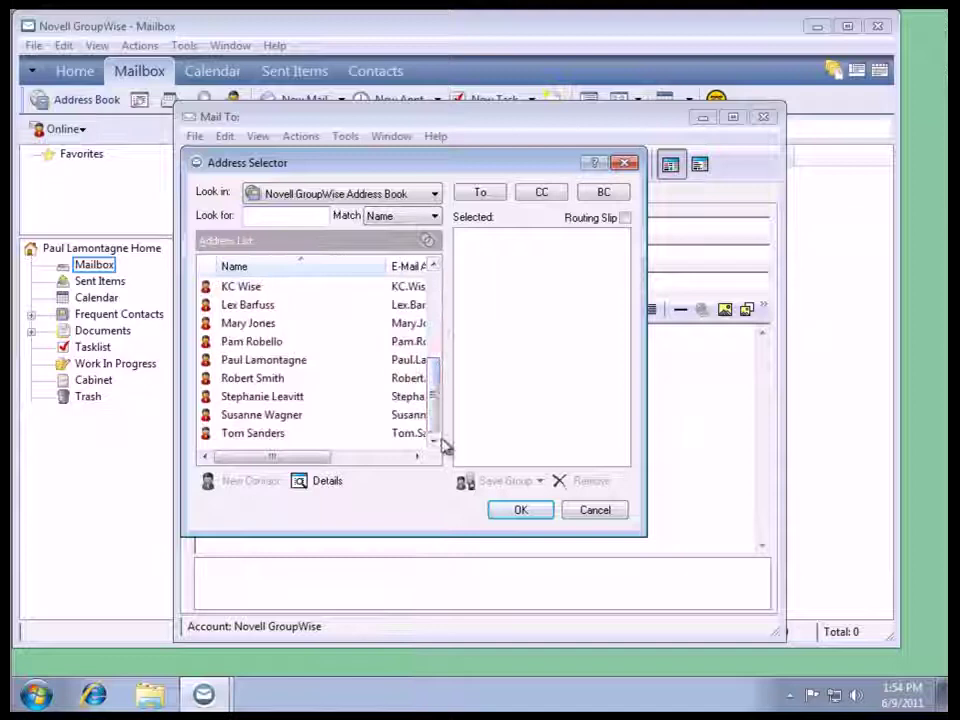
key(ctrl+a)
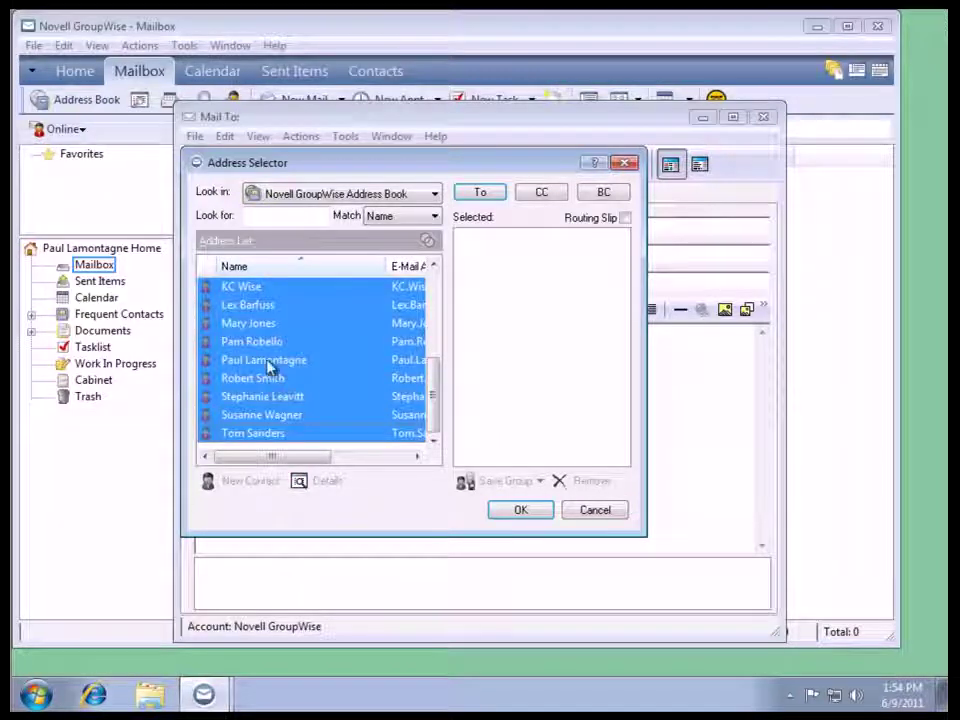
ctrl+click(268, 366)
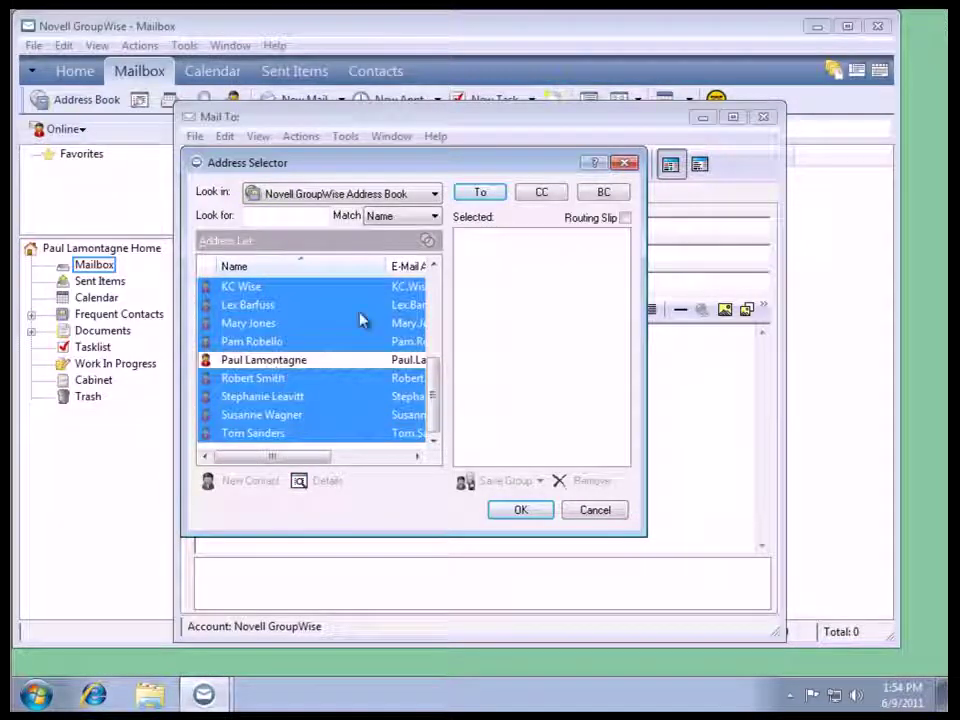
click(479, 195)
click(521, 510)
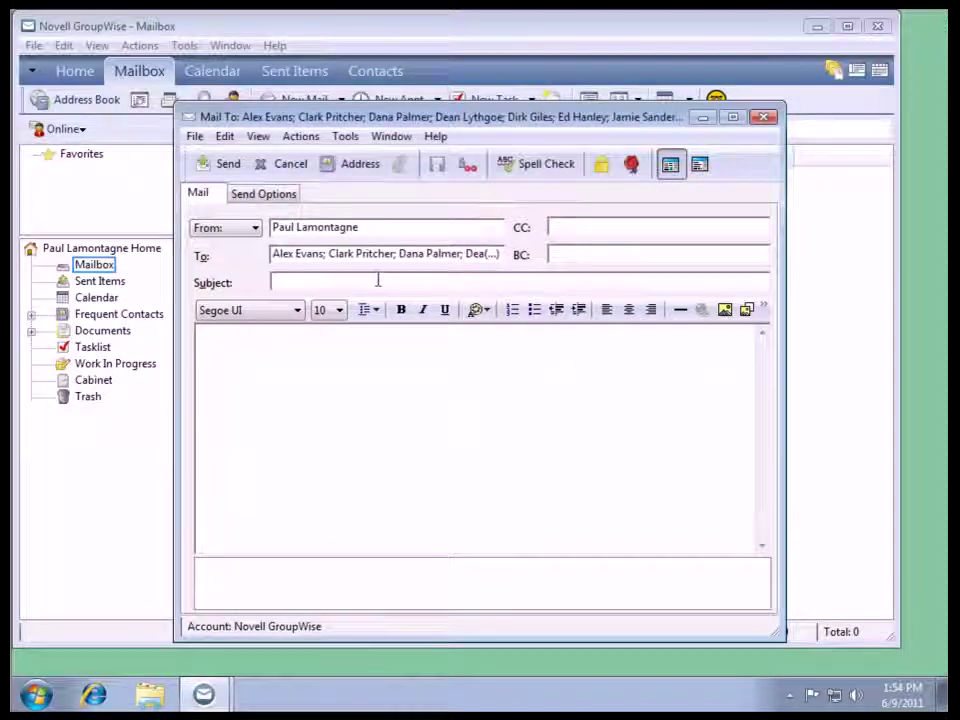
Enter the subject 'Welcome to GroupWise Ascot' and the body text 'Welcome'.
click(378, 281)
text(Welcom)
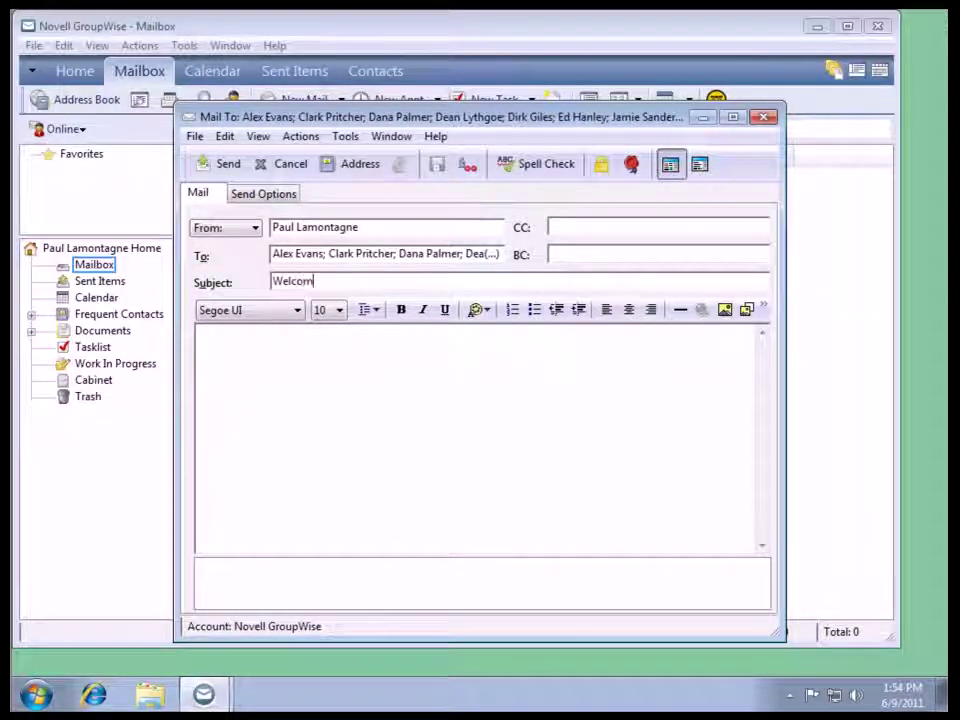
text(e to Group)
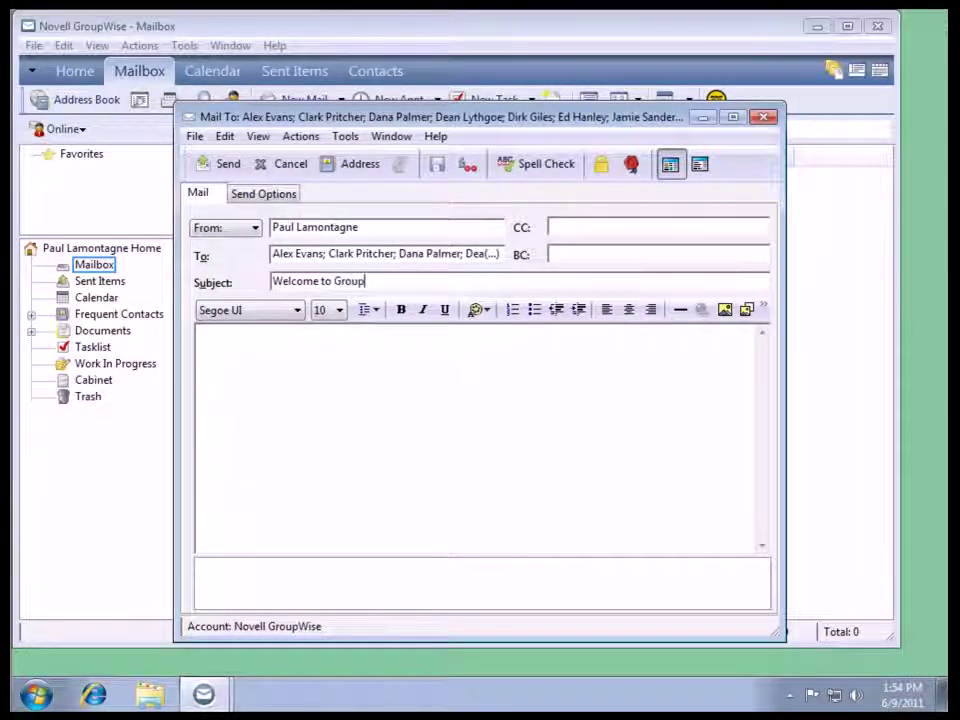
text(Wsise)
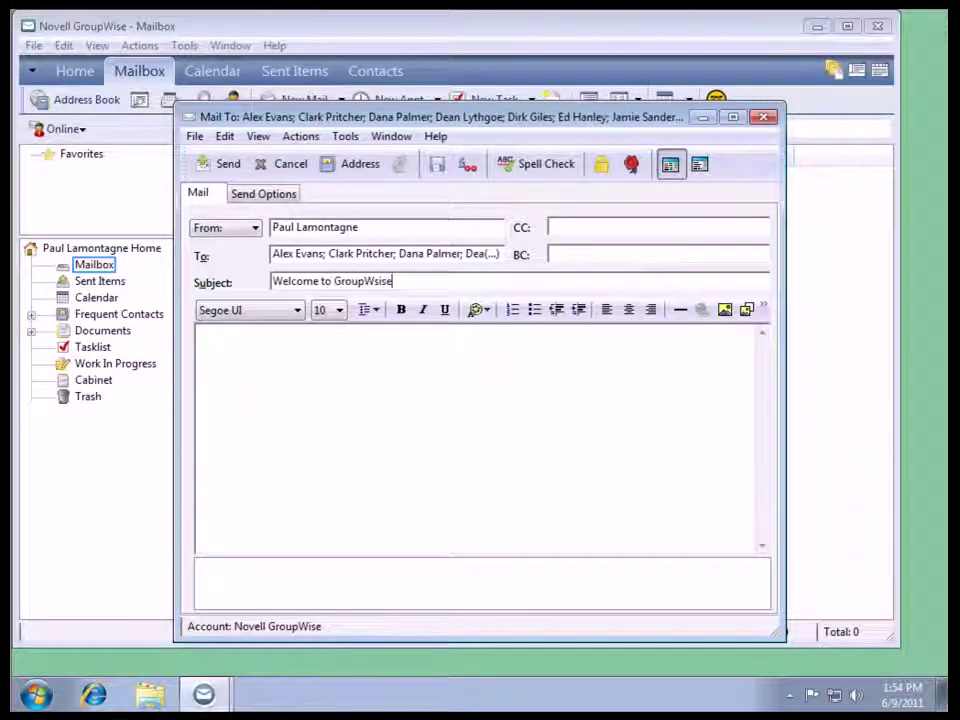
key(BackSpace)
key(BackSpace)
key(BackSpace)
key(BackSpace)
text(ise A)
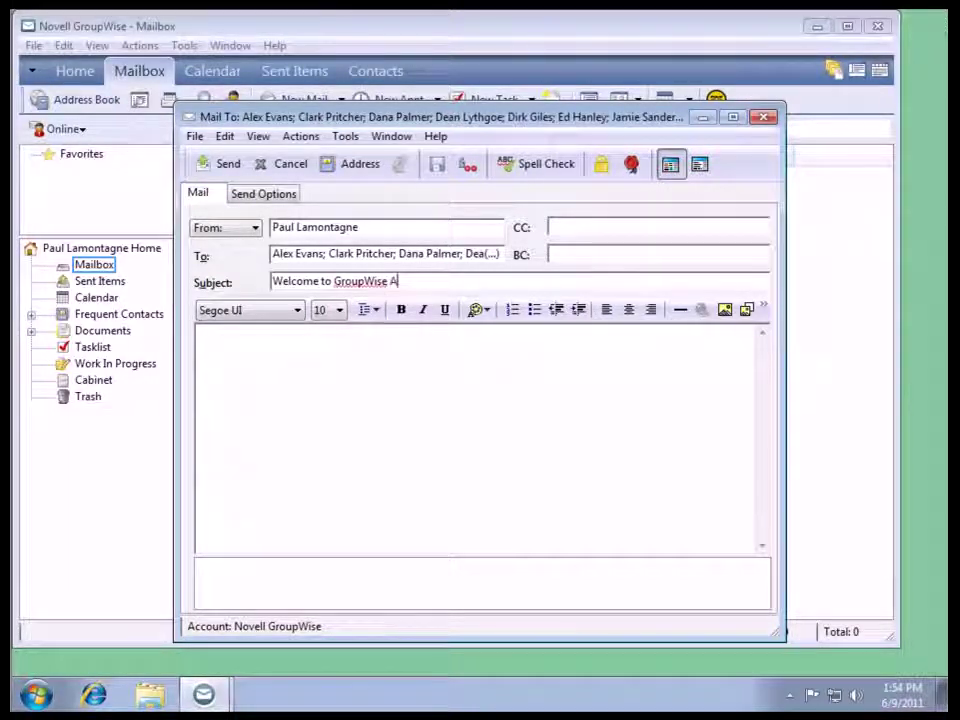
text(ssoc)
key(ctrl+a)
key(BackSpace)
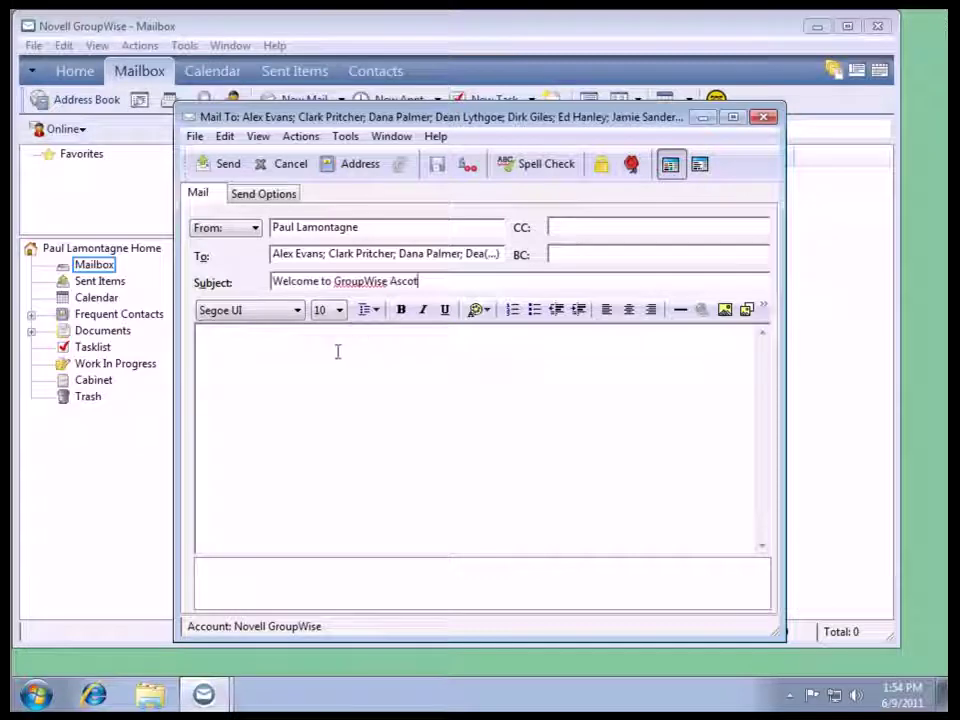
click(337, 351)
text(We)
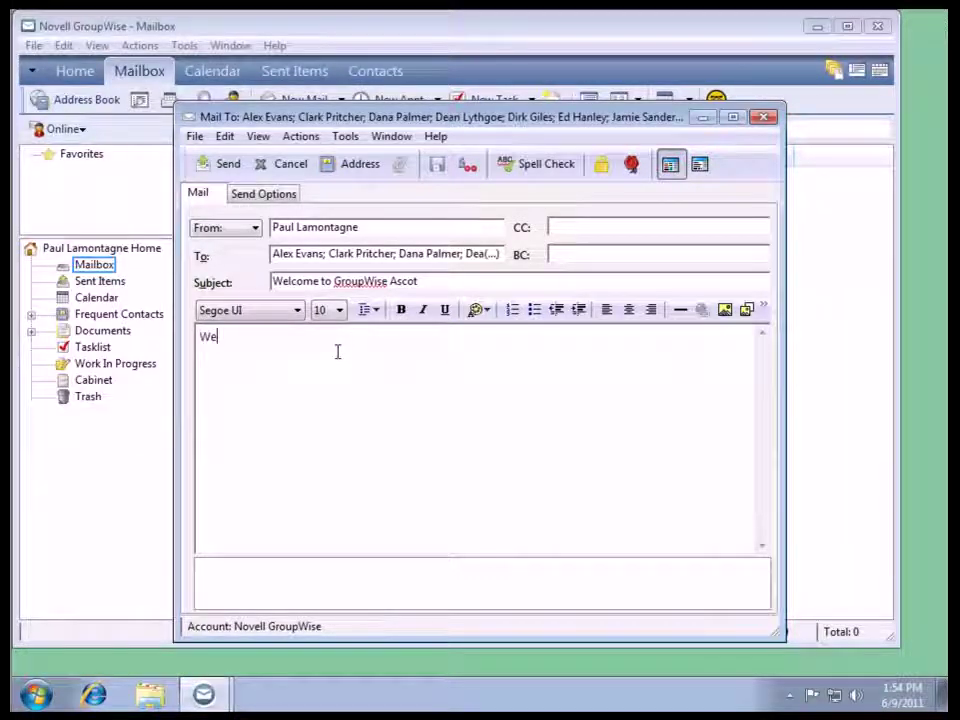
text(lcome)
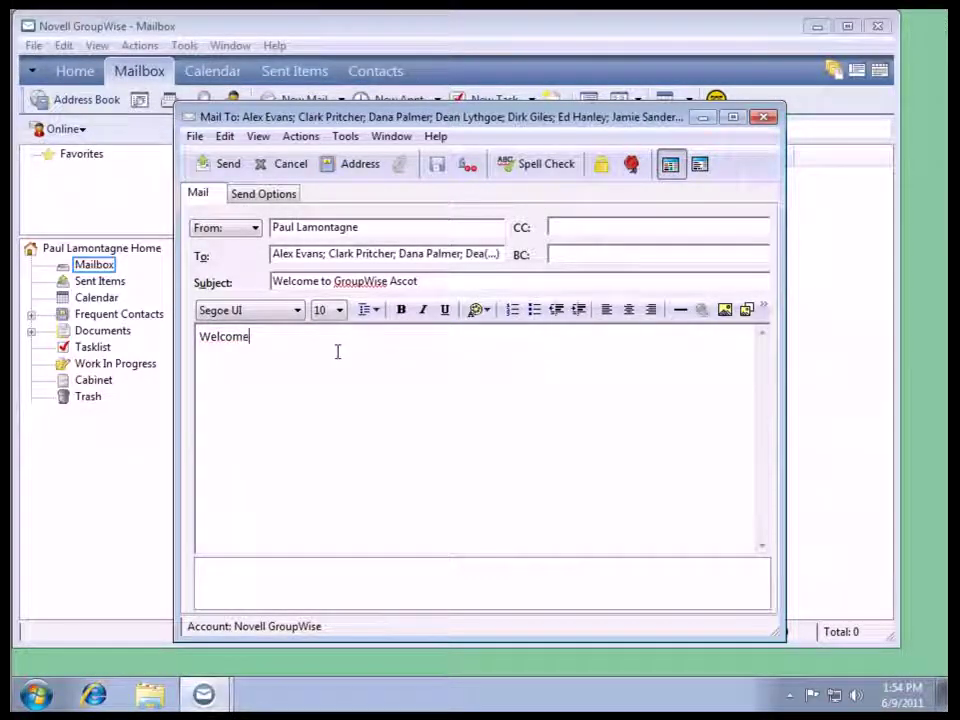
Send the welcome mail, confirm it appears in Sent Items, and close GroupWise.
click(231, 166)
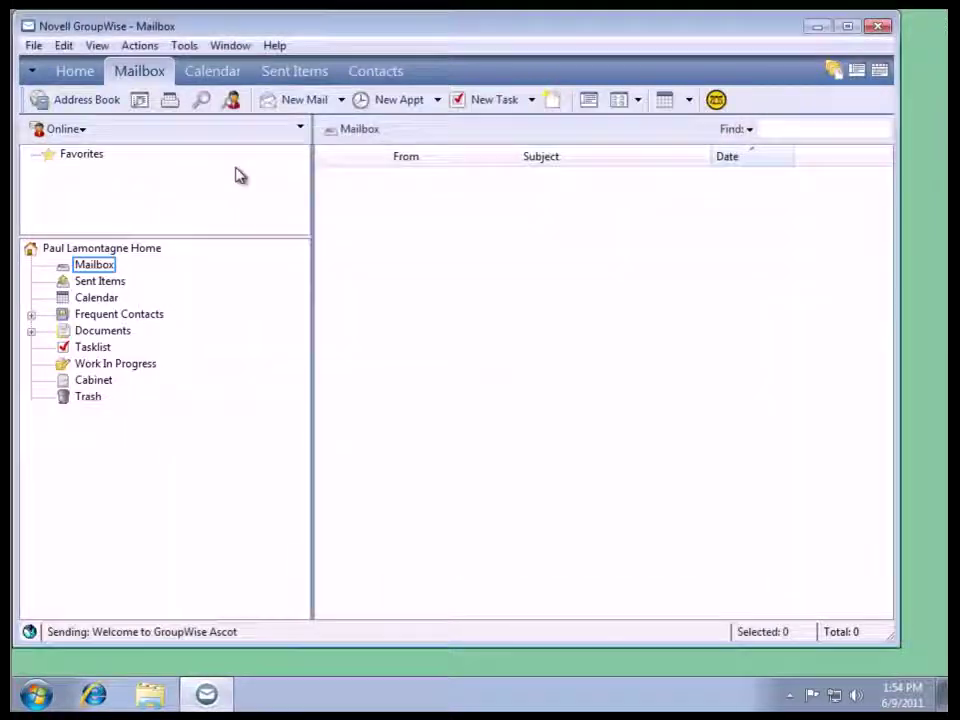
click(110, 284)
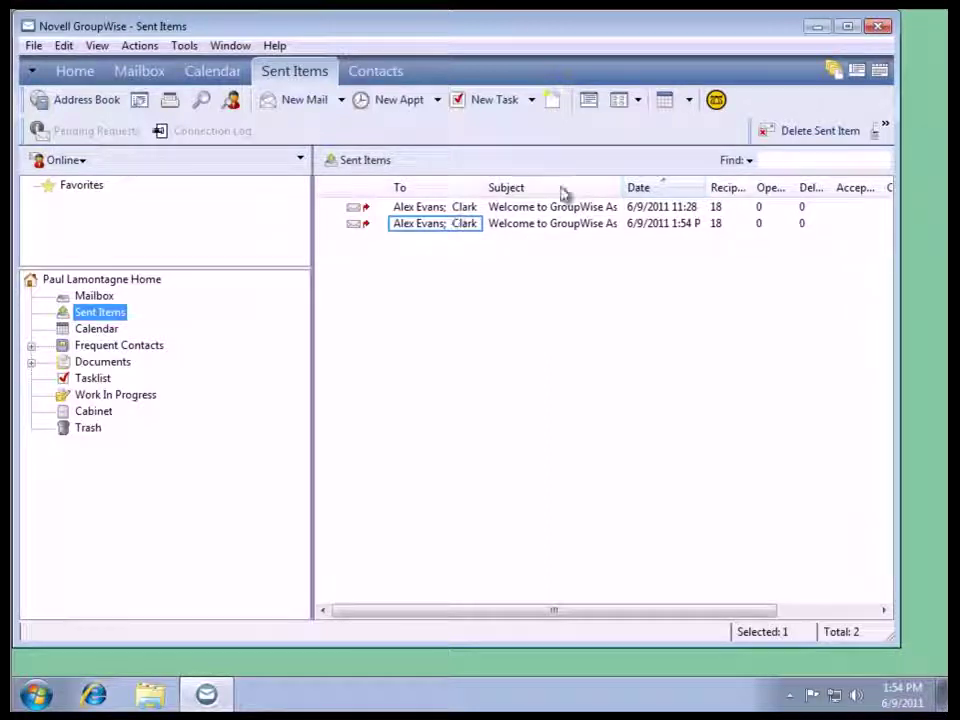
click(878, 28)
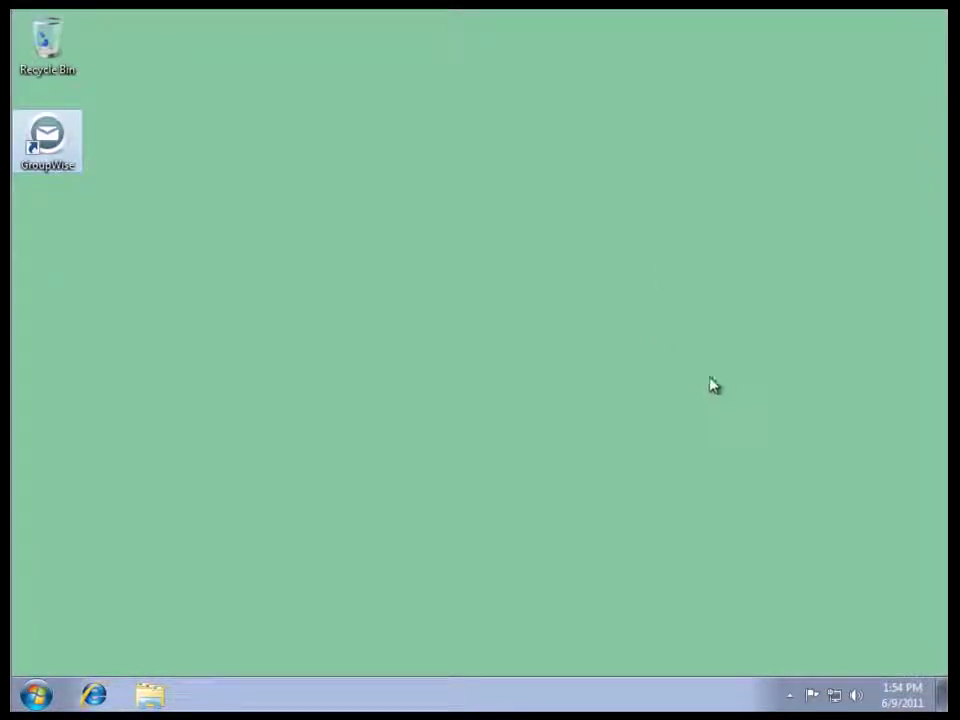